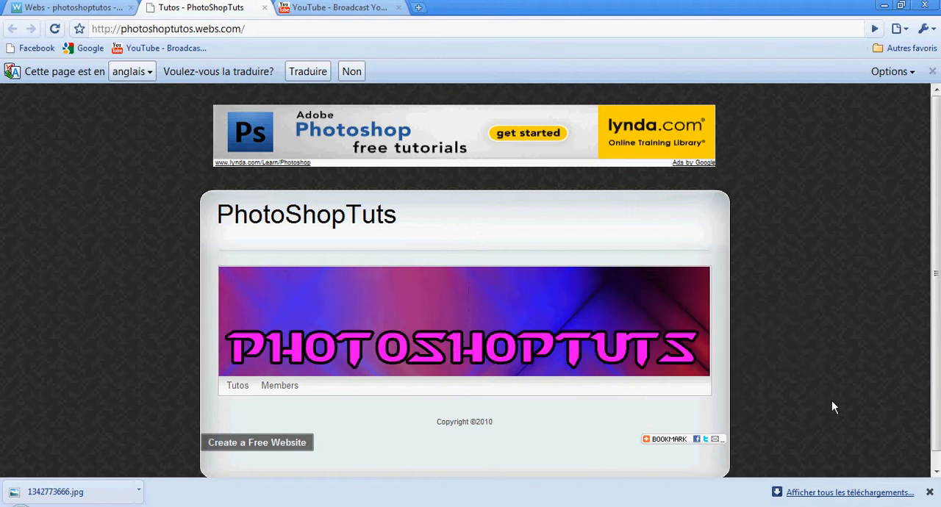
# Dismiss the downloads bar and search Google Images for "grenouille" in a new tab
pyautogui.click(928, 492)
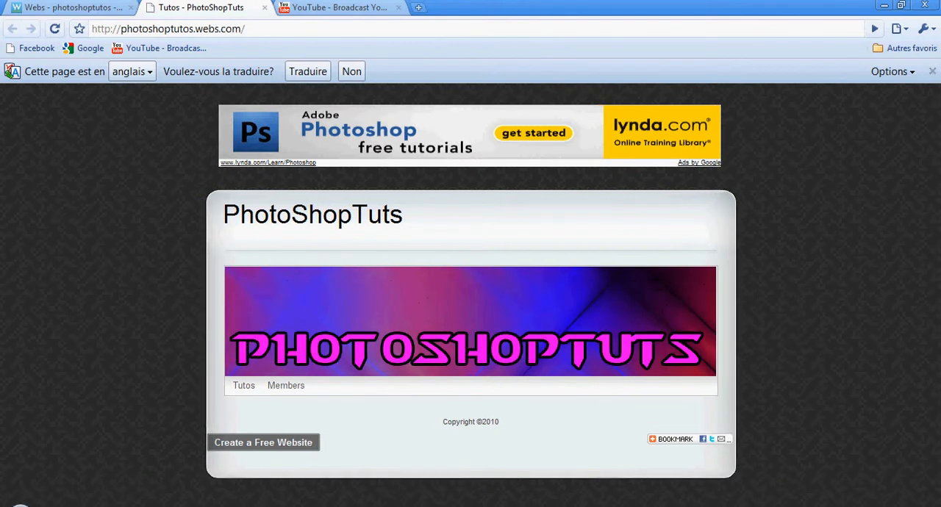
pyautogui.click(418, 7)
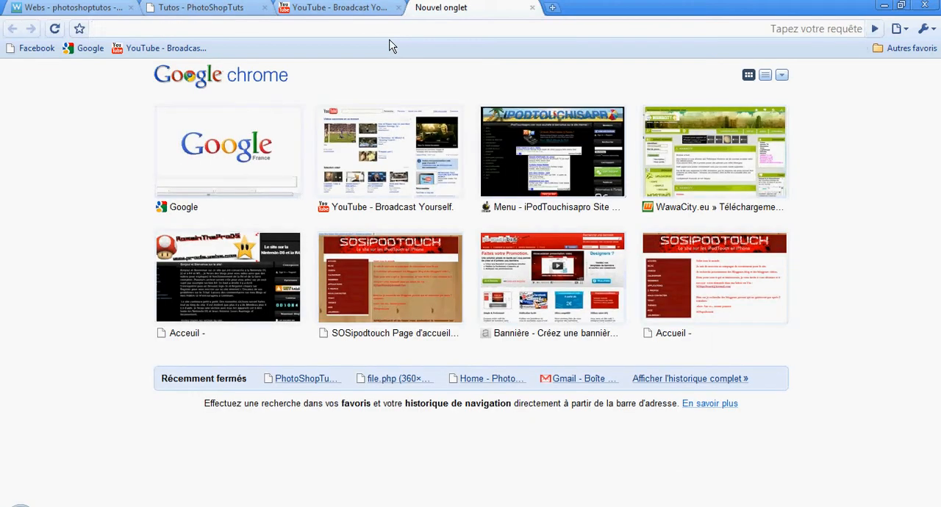
pyautogui.click(89, 48)
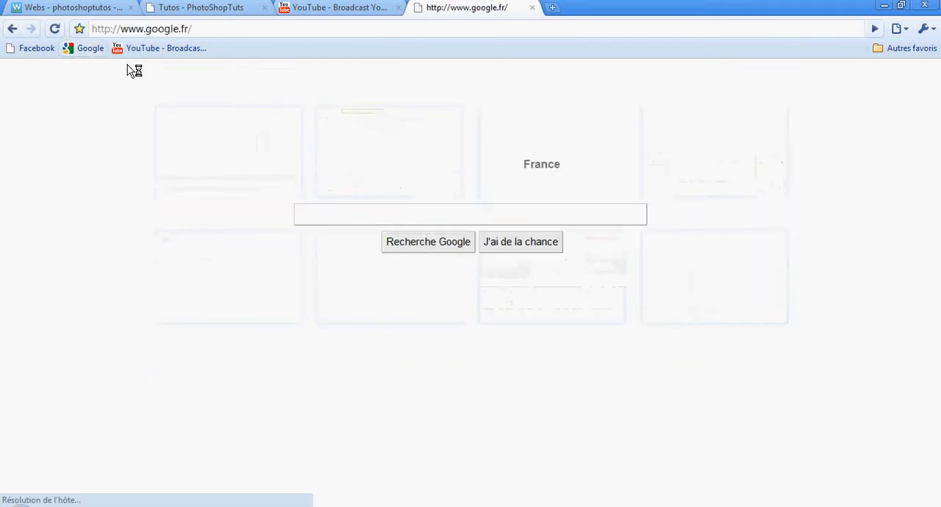
pyautogui.click(41, 70)
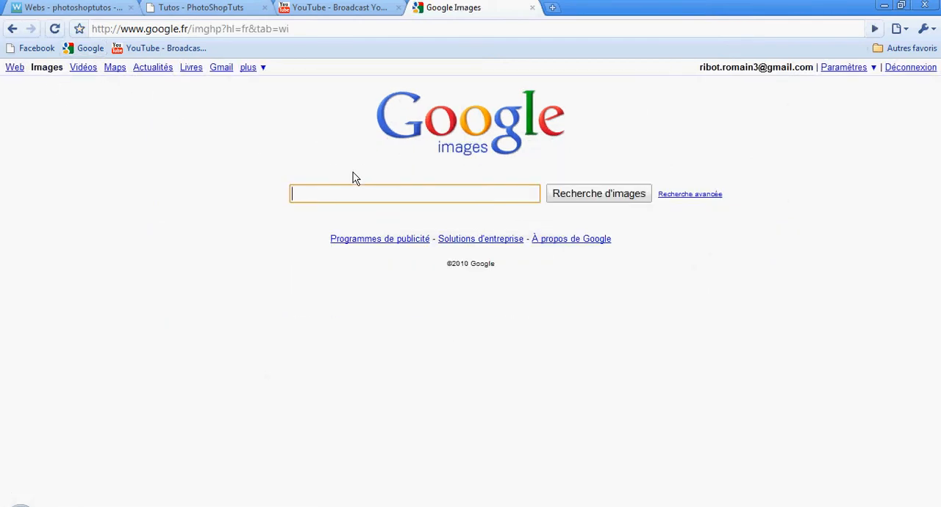
pyautogui.write('grenouille')
pyautogui.press('Return')
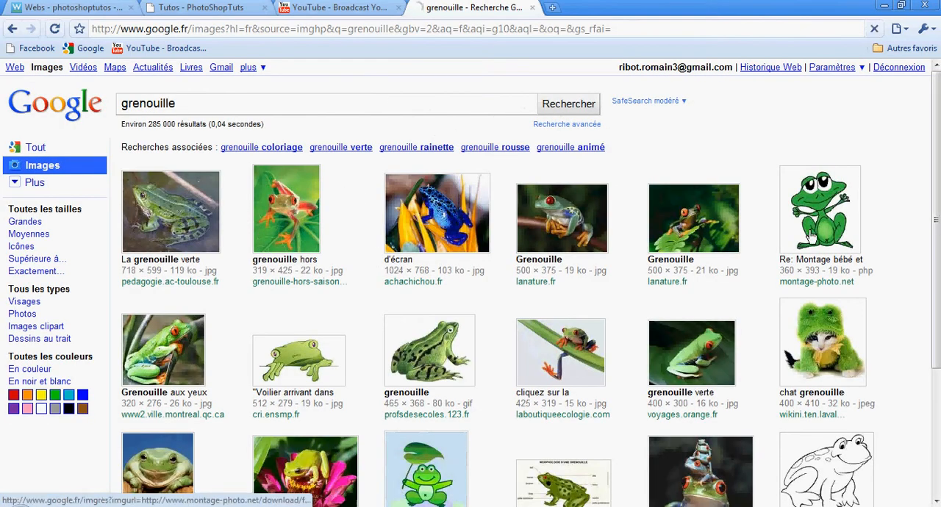
pyautogui.click(810, 234)
pyautogui.click(23, 128)
pyautogui.rightClick(117, 167)
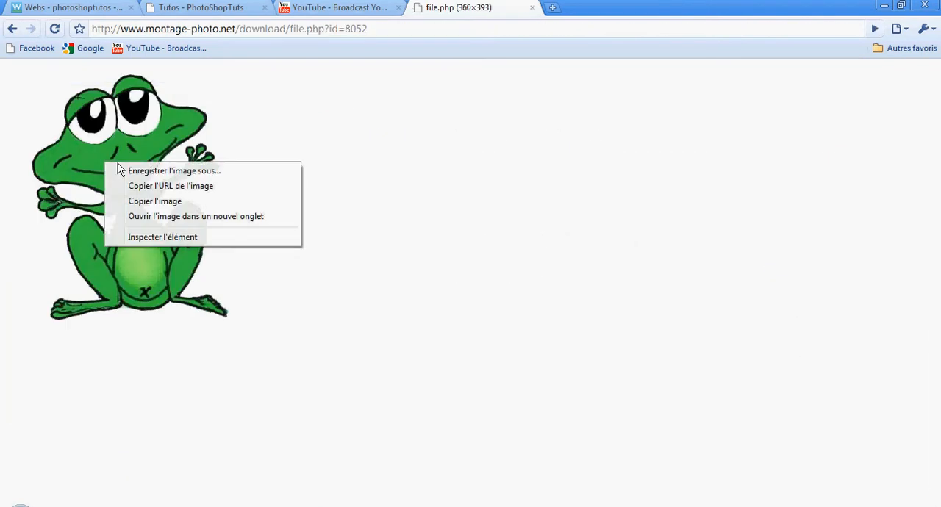
pyautogui.click(177, 171)
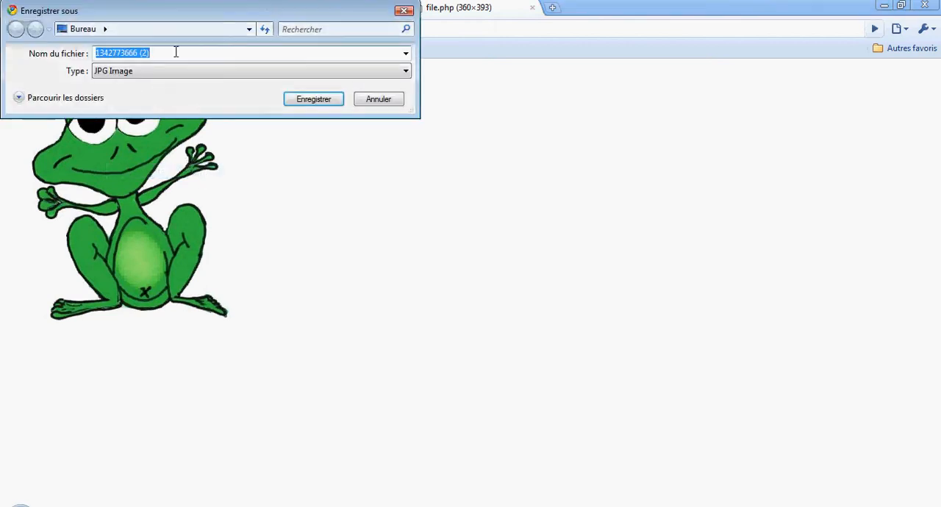
pyautogui.click(316, 102)
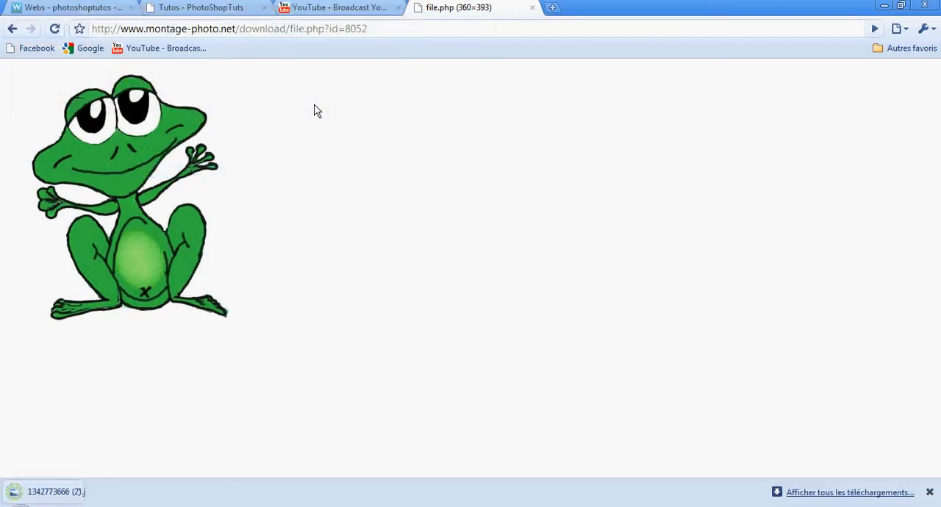
# Switch to Photoshop and create a new 500 × 50 pixel RGB document with a white background
pyautogui.hotkey('alt', 'Tab')
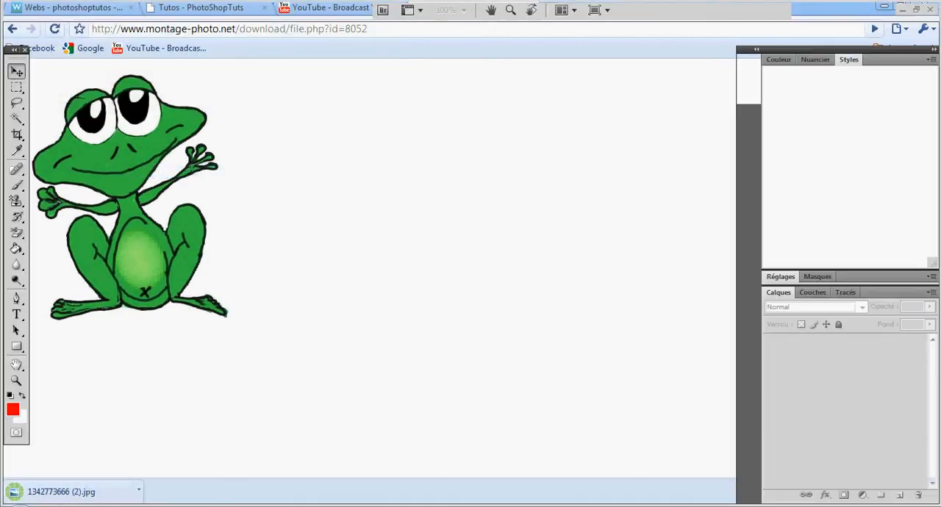
pyautogui.click(46, 11)
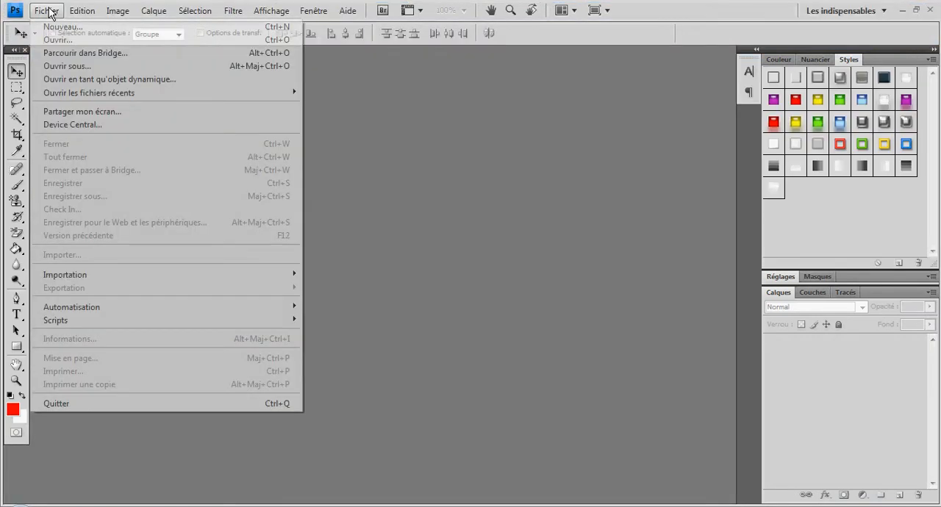
pyautogui.click(37, 26)
pyautogui.doubleClick(381, 178)
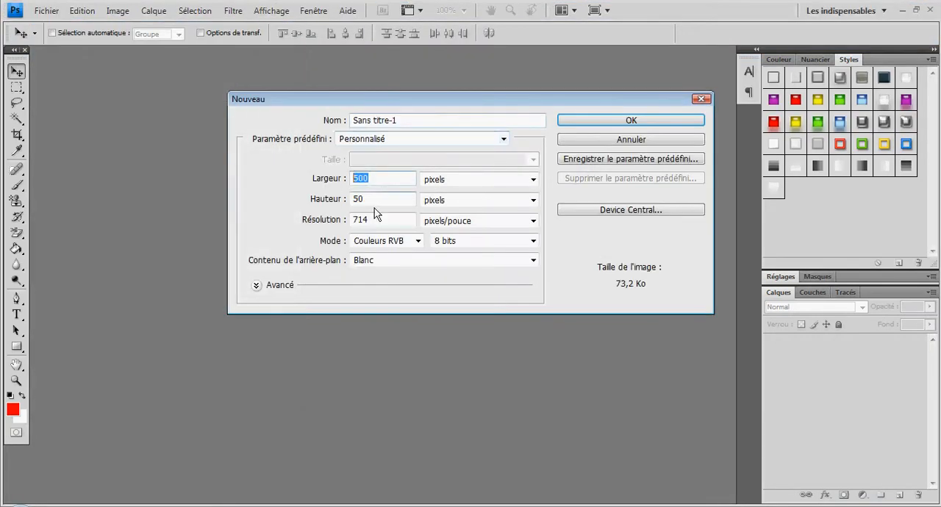
pyautogui.doubleClick(408, 200)
pyautogui.click(610, 120)
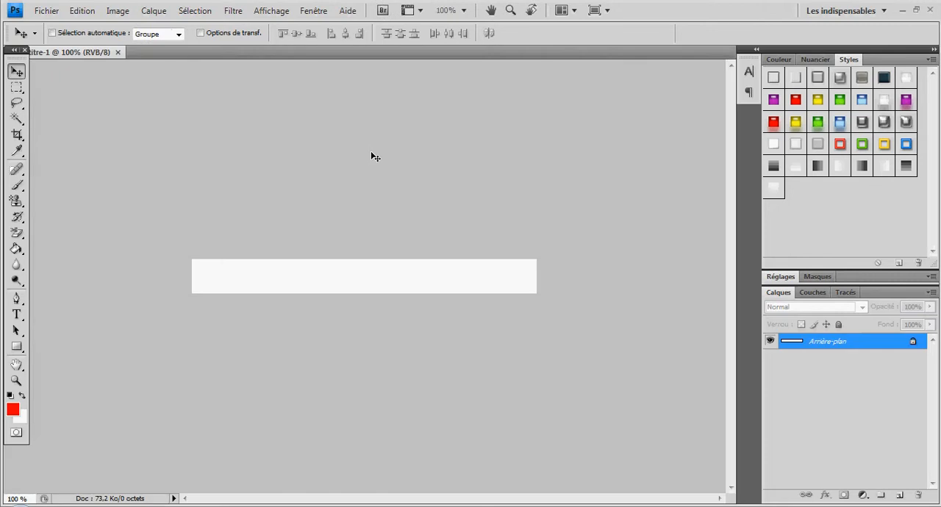
# Fill the white banner background with the red foreground colour using the Paint Bucket
pyautogui.click(16, 248)
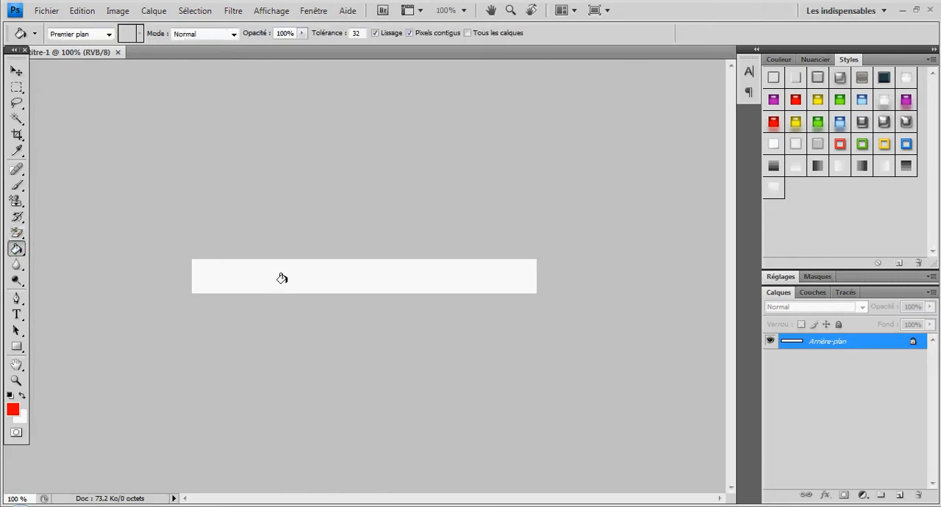
pyautogui.click(281, 283)
pyautogui.click(16, 330)
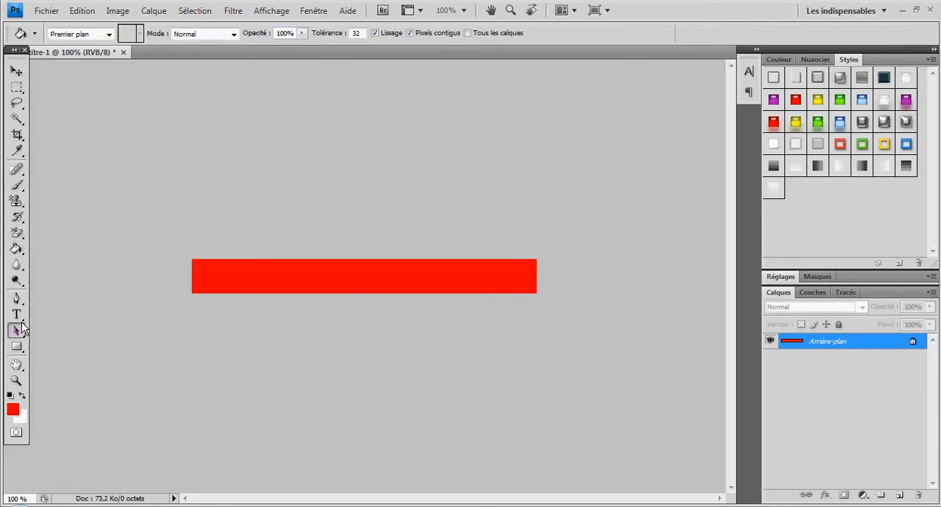
# Add a first name in black 3 pt Starcraft text and position it near the banner's left end
pyautogui.click(16, 315)
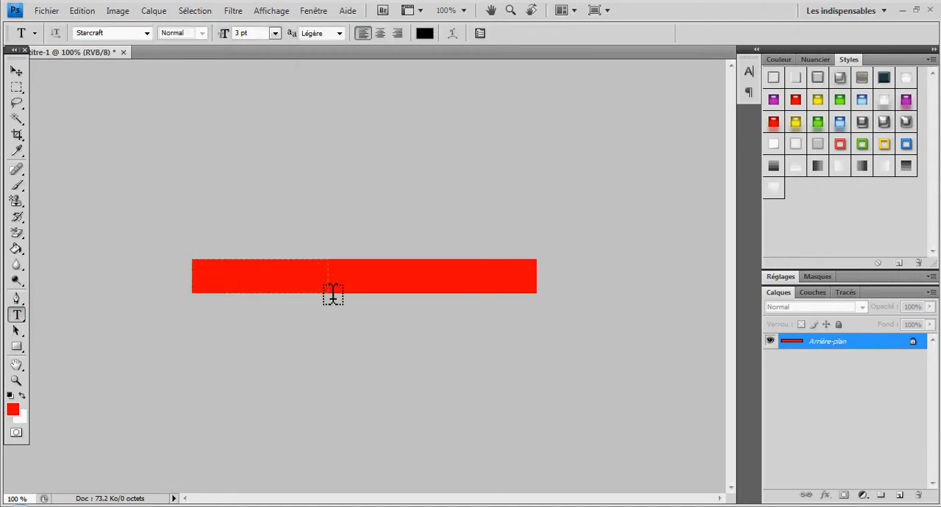
pyautogui.moveTo(192, 260); pyautogui.dragTo(342, 293)
pyautogui.write('R')
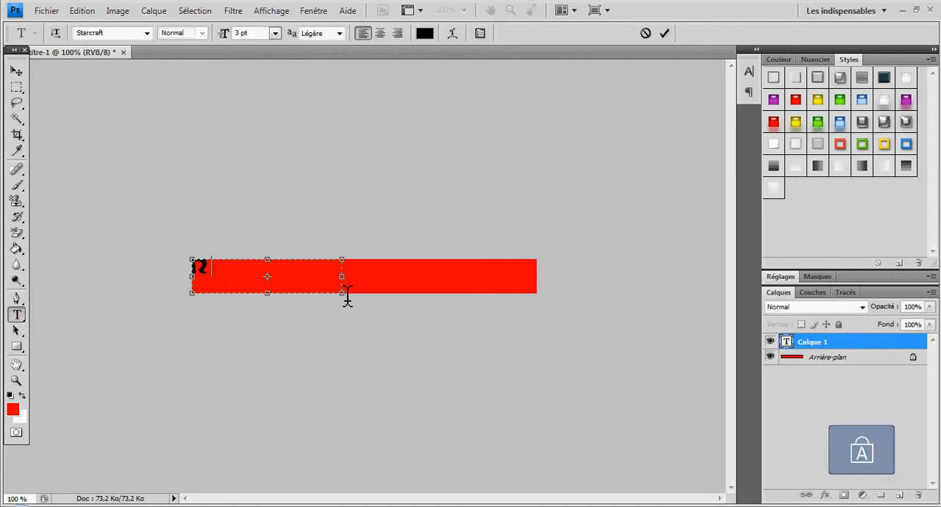
pyautogui.write('OMAIN')
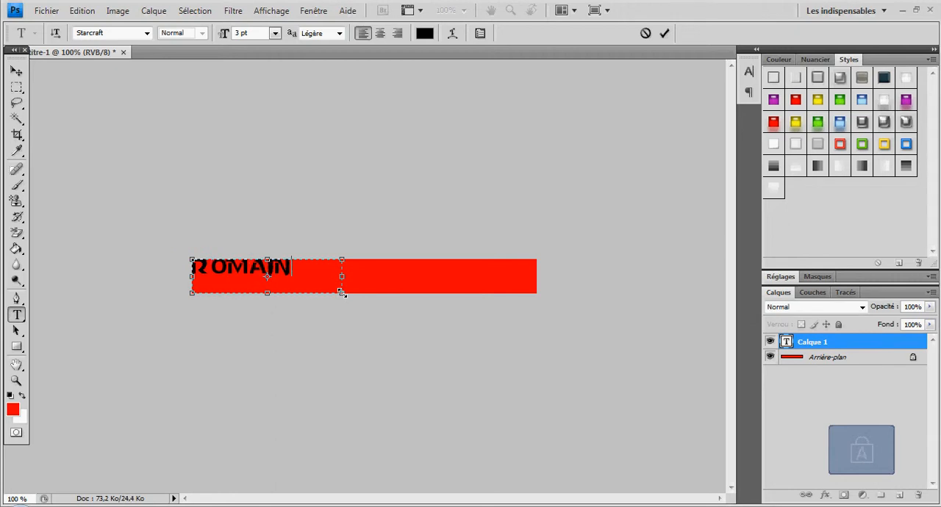
pyautogui.click(16, 70)
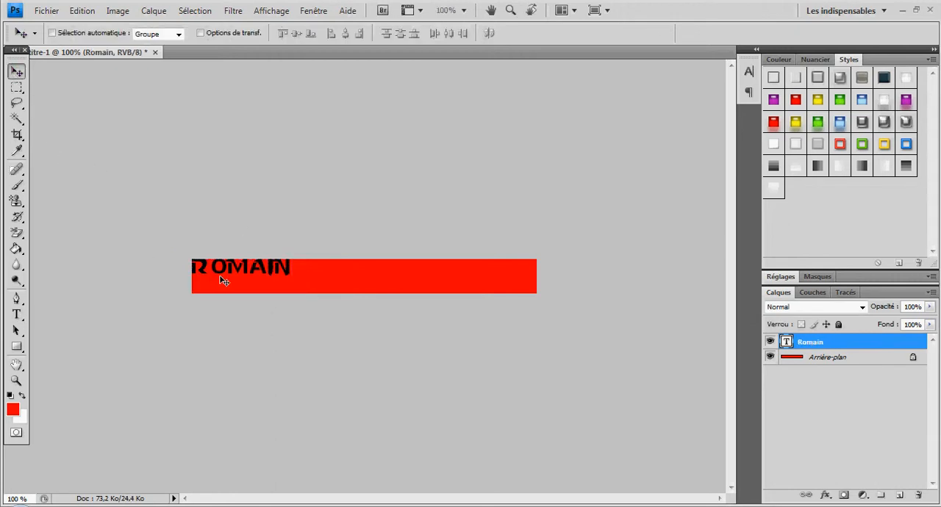
pyautogui.moveTo(241, 272); pyautogui.dragTo(244, 278)
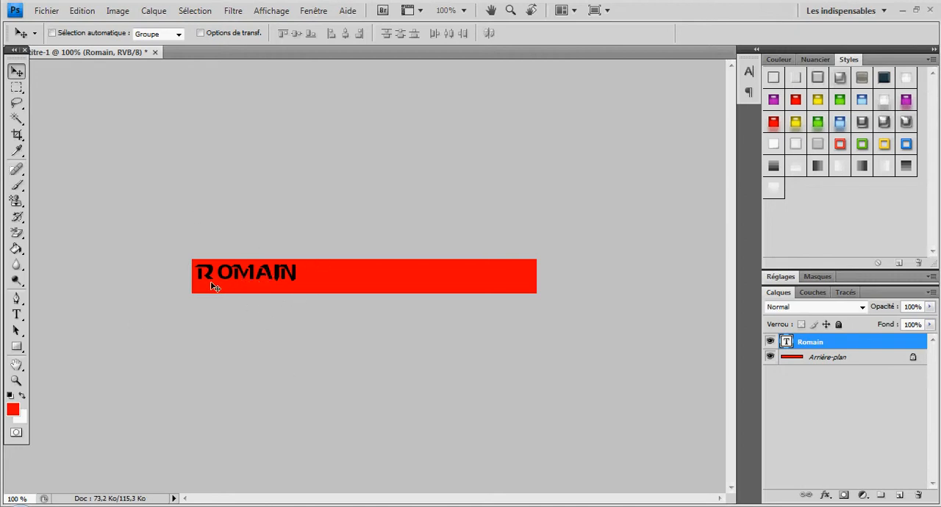
pyautogui.click(62, 8)
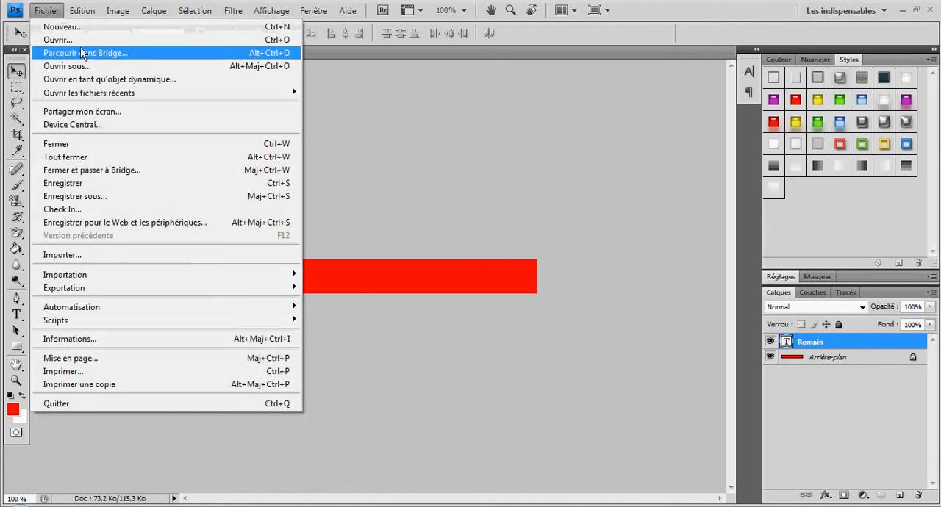
pyautogui.click(73, 39)
pyautogui.click(411, 161)
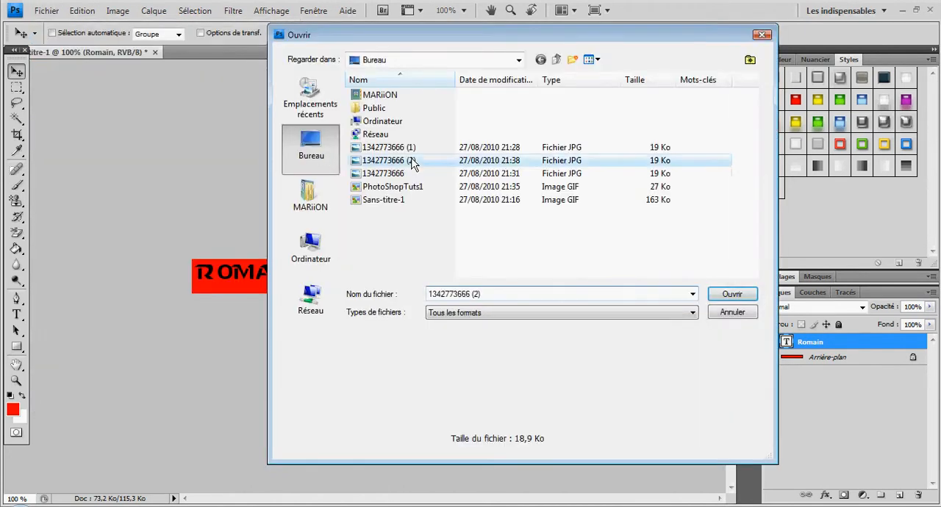
pyautogui.doubleClick(411, 161)
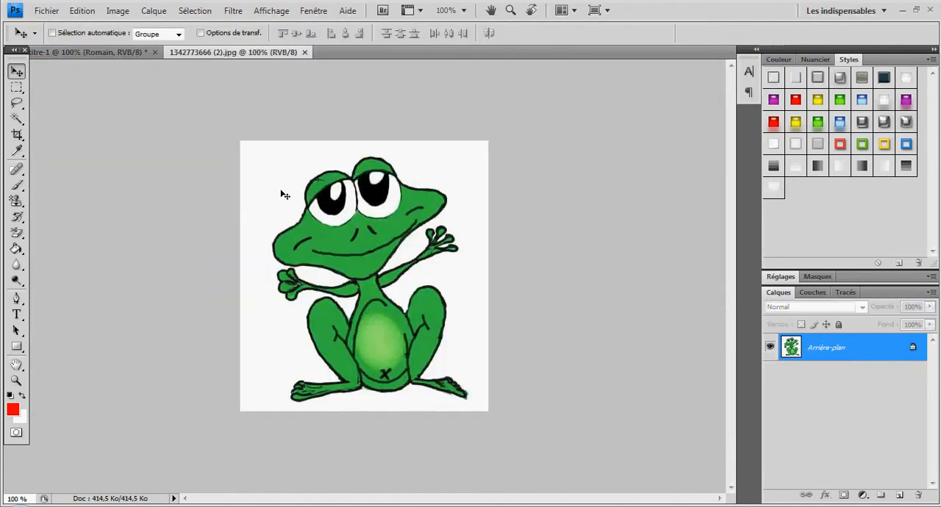
# Duplicate the frog image's background layer and hide the original layer
pyautogui.rightClick(847, 354)
pyautogui.click(815, 378)
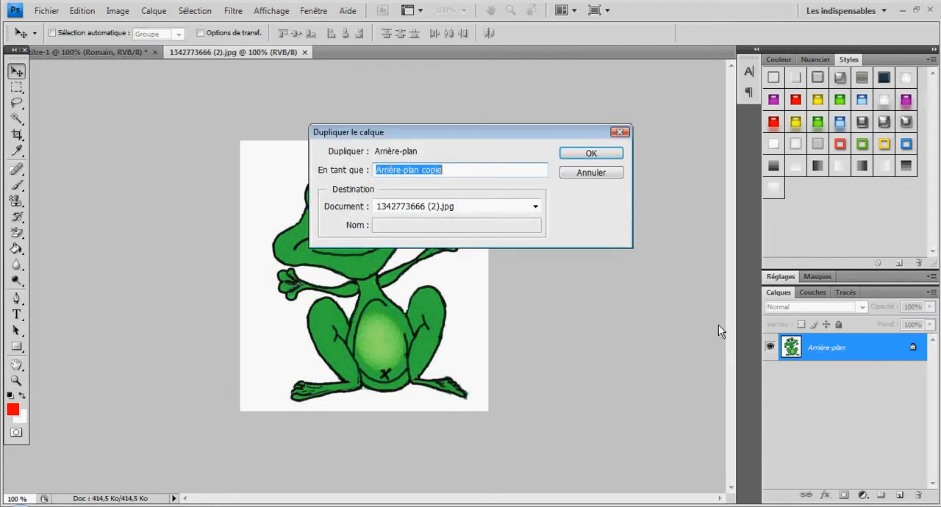
pyautogui.click(609, 157)
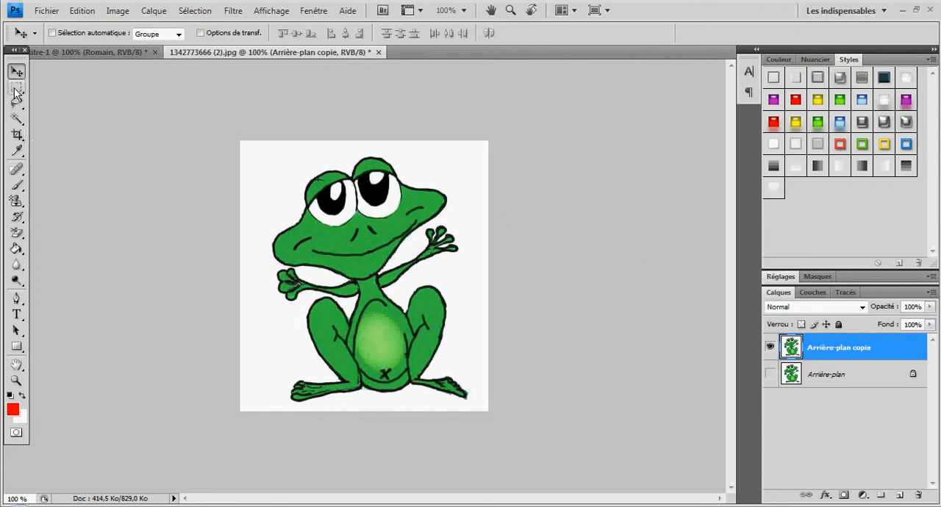
# Delete the white background around the frog and the white gap under its chin with the Magic Wand, and clear the selection
pyautogui.moveTo(16, 119); pyautogui.dragTo(59, 130)
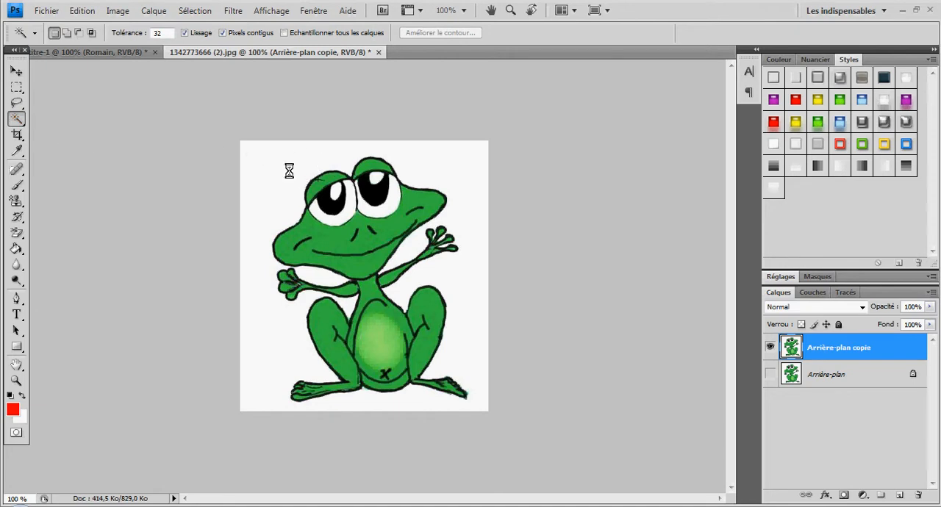
pyautogui.click(309, 153)
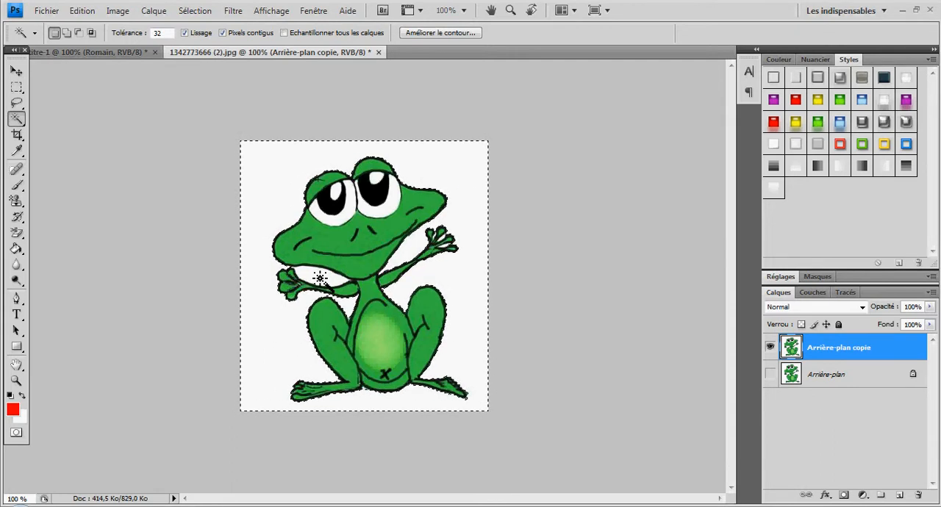
pyautogui.press('Delete')
pyautogui.hotkey('ctrl', 'd')
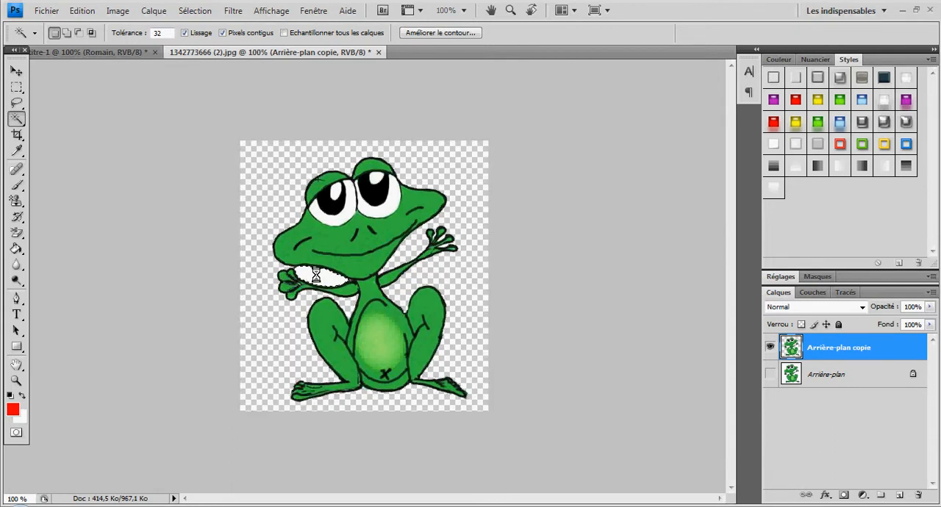
pyautogui.press('Delete')
pyautogui.hotkey('ctrl', 'd')
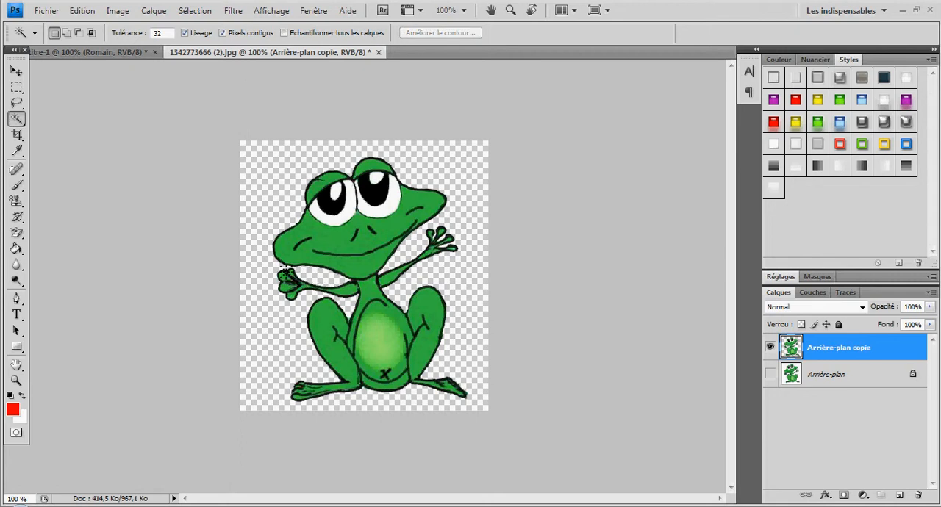
# Move the cut-out frog into the red banner document and place its eyes near the banner's right end
pyautogui.click(16, 70)
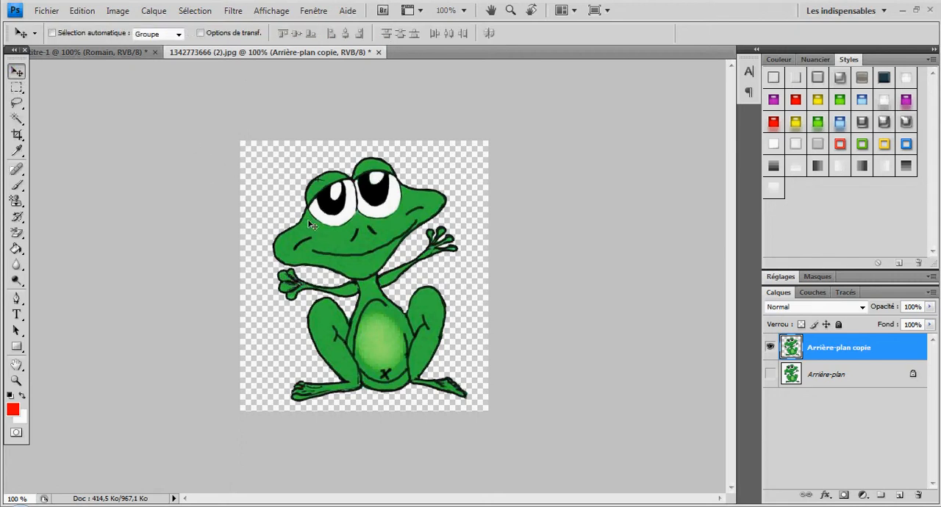
pyautogui.moveTo(310, 223); pyautogui.dragTo(172, 113)
pyautogui.moveTo(445, 272); pyautogui.dragTo(466, 328)
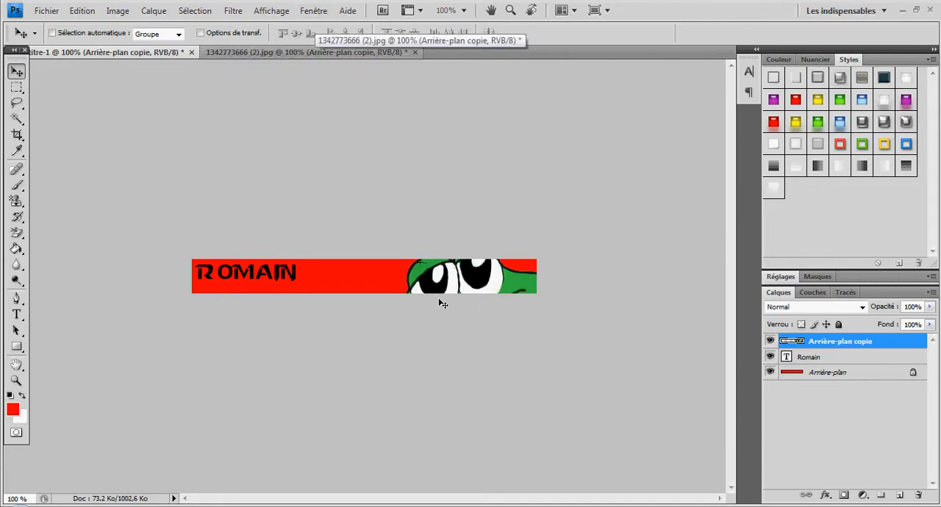
# Show the Animation panel, copy the first frame and paste it after the selection as a second frame
pyautogui.click(307, 14)
pyautogui.click(330, 77)
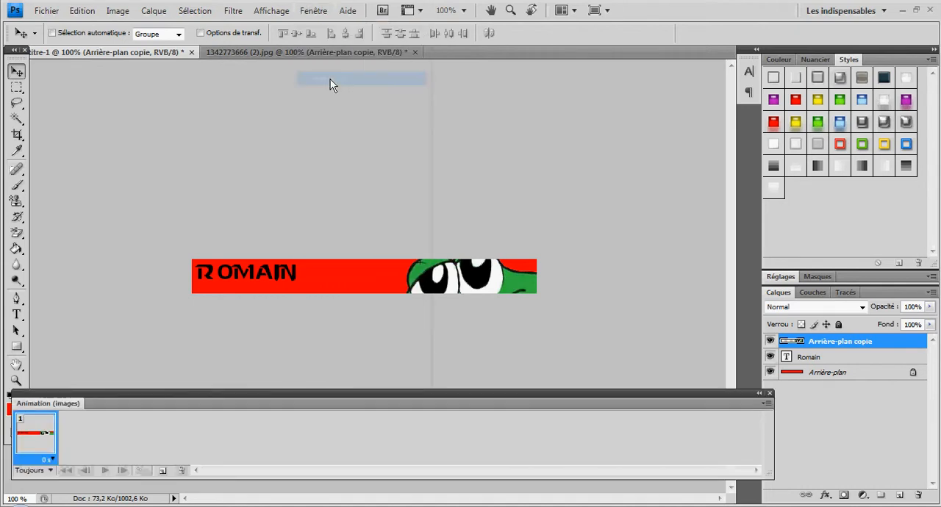
pyautogui.click(766, 403)
pyautogui.click(599, 159)
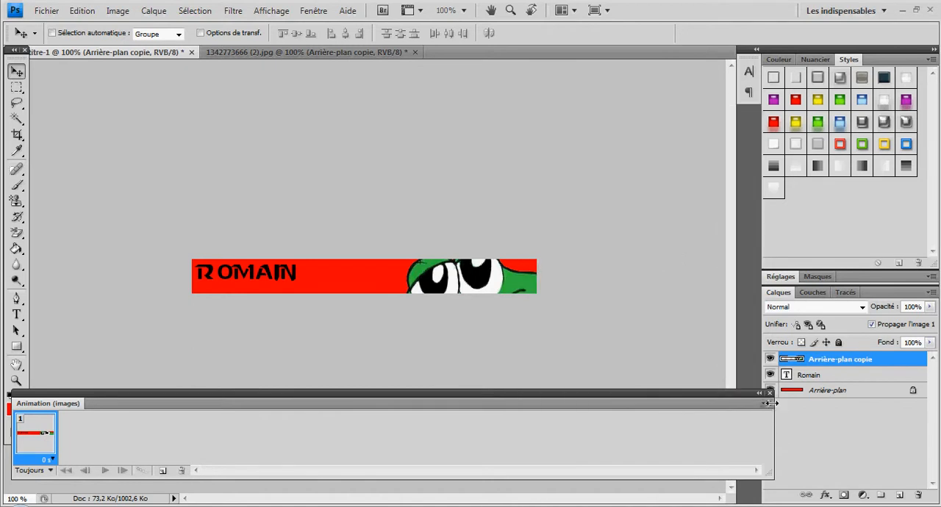
pyautogui.click(768, 404)
pyautogui.click(556, 177)
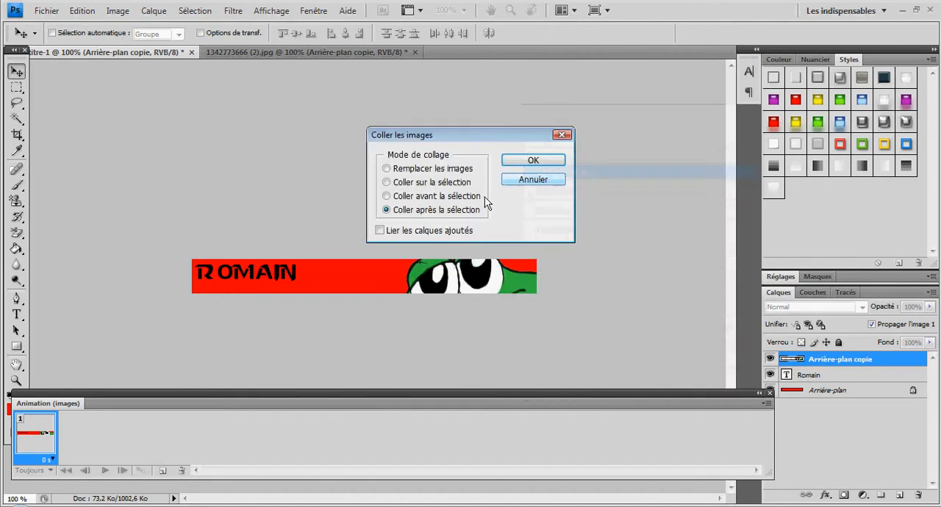
pyautogui.click(514, 163)
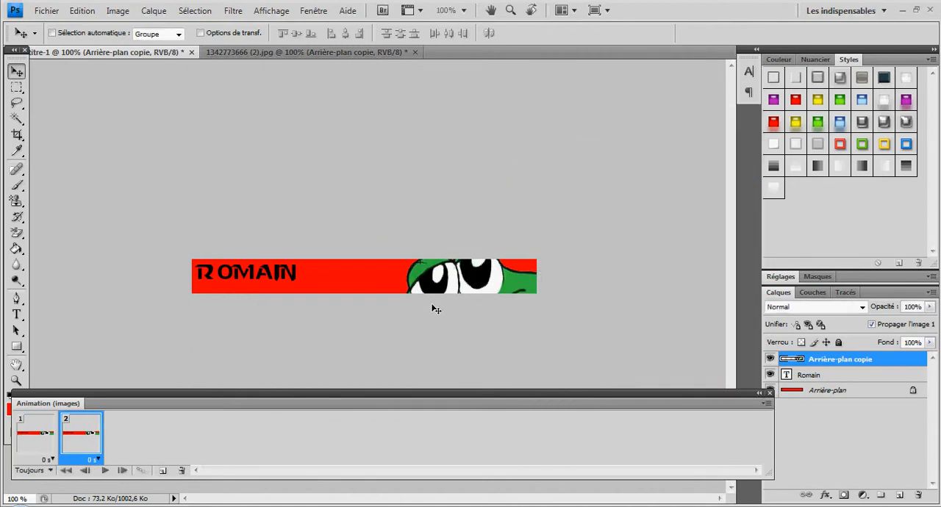
# In frame 2, move the frog to the banner's left end and the name text to the right of it
pyautogui.moveTo(471, 279); pyautogui.dragTo(428, 290)
pyautogui.click(816, 376)
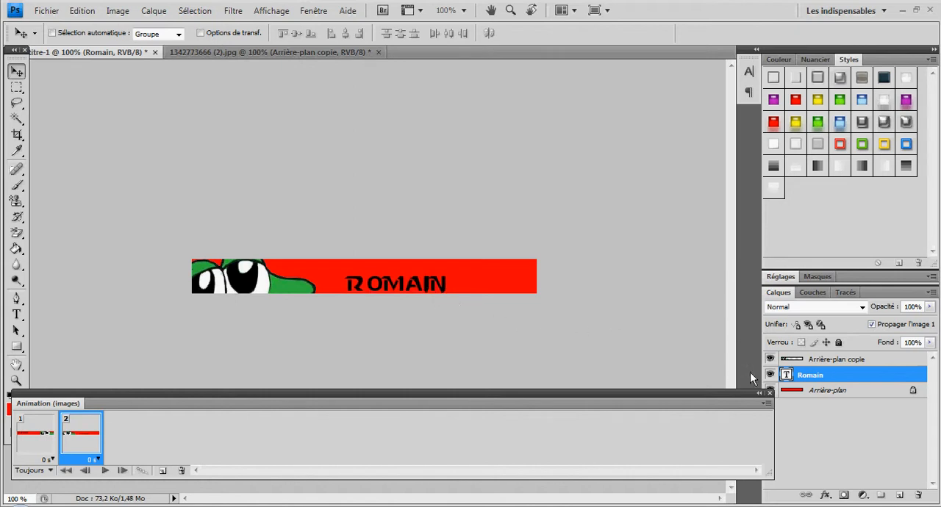
# In frame 2, reposition the frog layer so both eyes and the upper face fill the banner's left end
pyautogui.click(821, 361)
pyautogui.moveTo(287, 293); pyautogui.dragTo(310, 269)
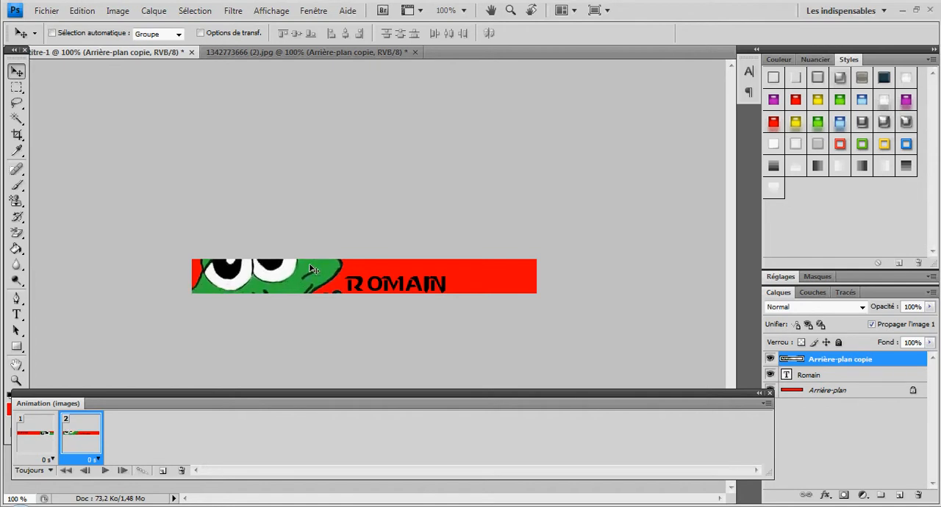
# Paste the copied frame after frame 2 as a third animation frame
pyautogui.click(769, 403)
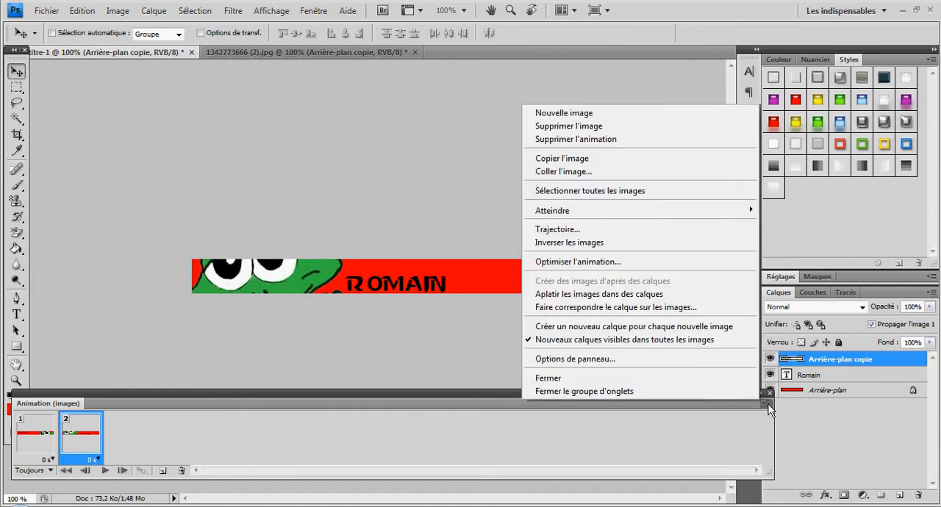
pyautogui.click(616, 172)
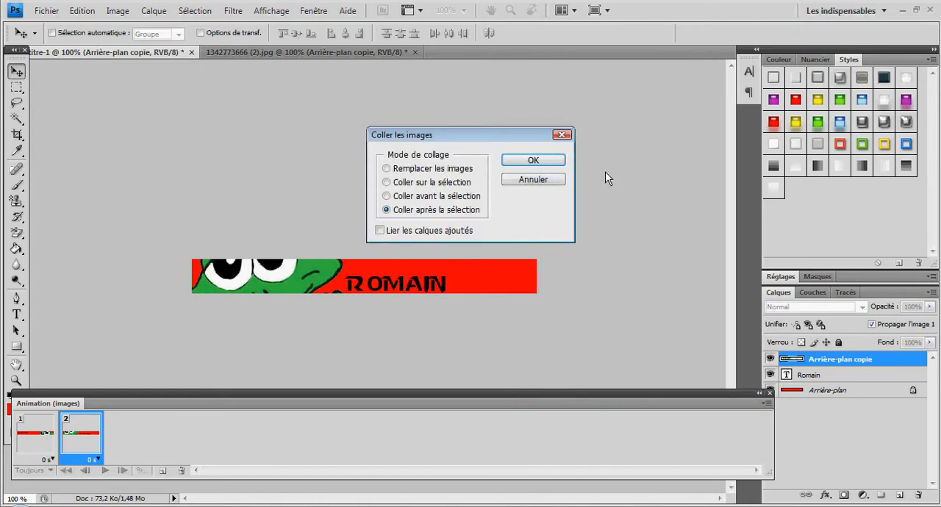
pyautogui.click(532, 160)
pyautogui.click(33, 456)
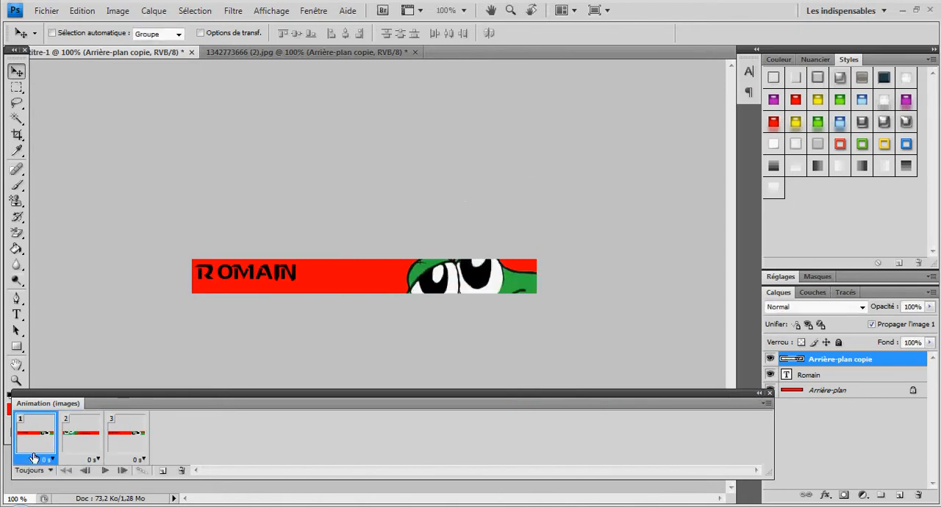
pyautogui.click(87, 460)
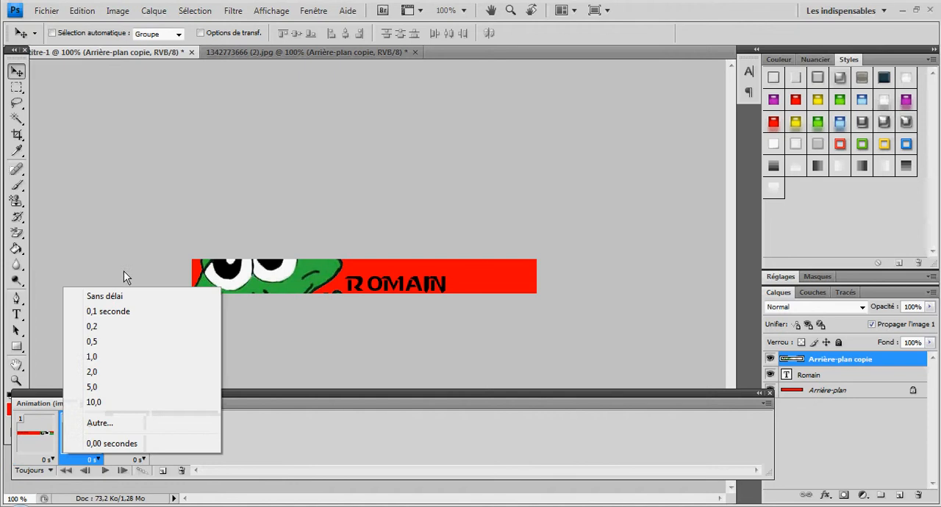
pyautogui.click(289, 379)
# In frame 3, move the name text near the banner's right end and shift the frog so its arm and knees show to the text's left
pyautogui.click(126, 443)
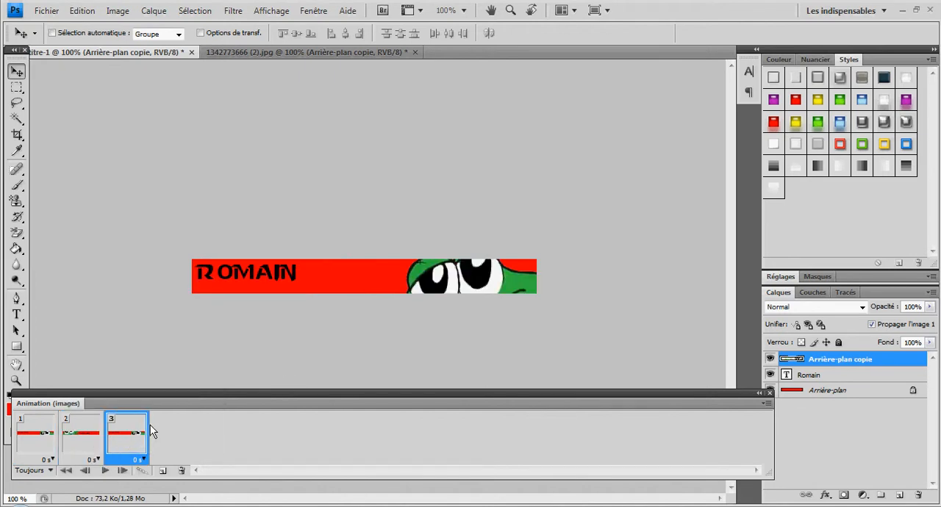
pyautogui.click(836, 377)
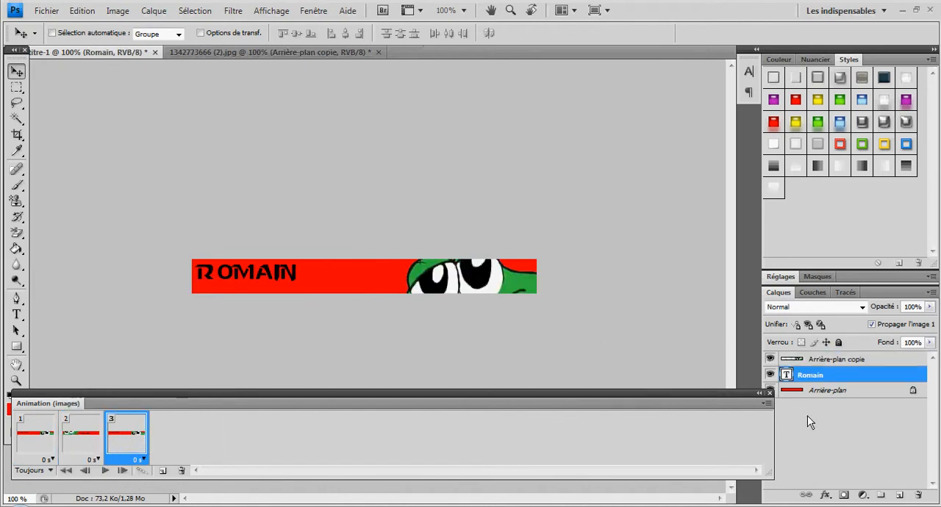
pyautogui.click(823, 360)
pyautogui.moveTo(475, 272); pyautogui.dragTo(218, 277)
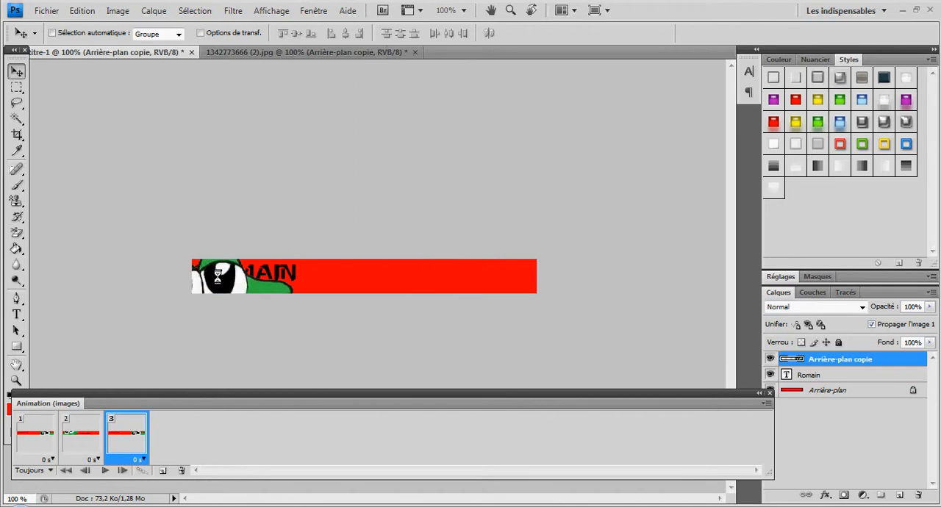
pyautogui.click(815, 378)
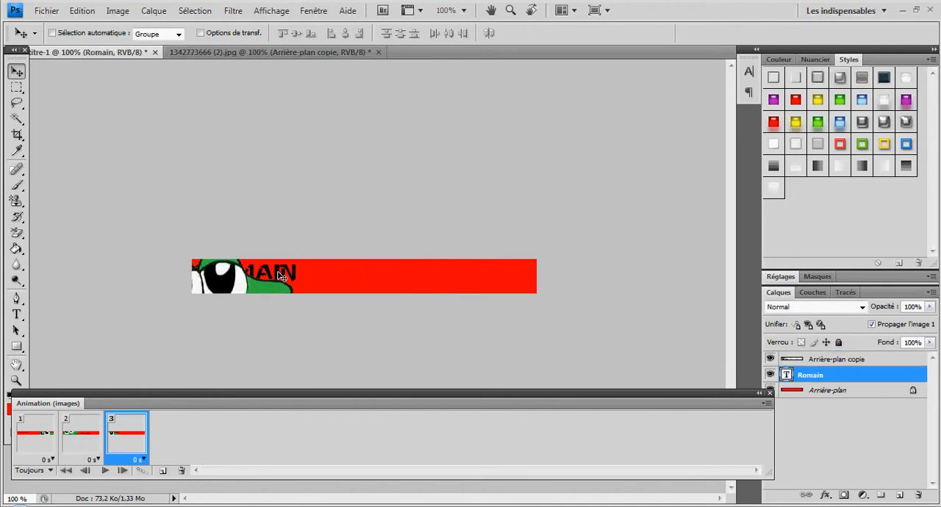
pyautogui.moveTo(280, 276); pyautogui.dragTo(510, 277)
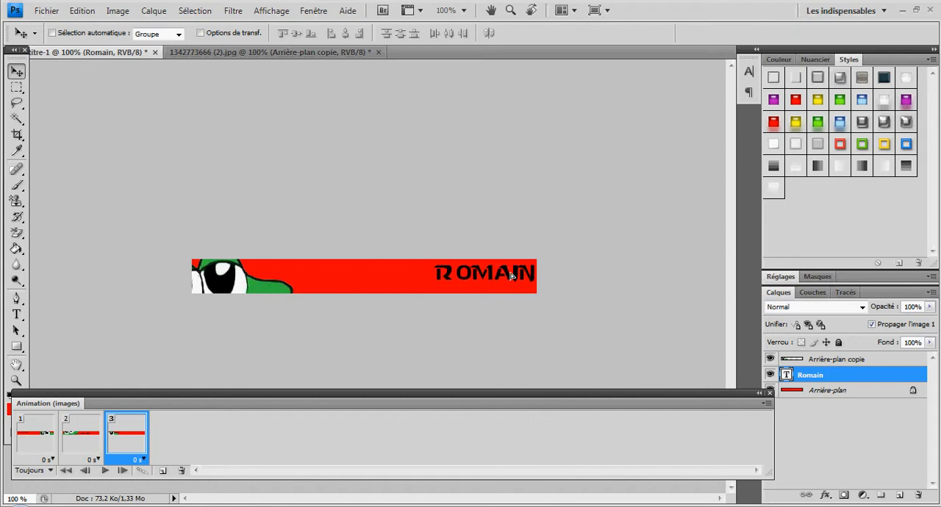
pyautogui.press('Left')
pyautogui.press('Left')
pyautogui.press('Left')
pyautogui.press('Left')
pyautogui.press('Left')
pyautogui.press('Left')
pyautogui.press('Left')
pyautogui.press('Left')
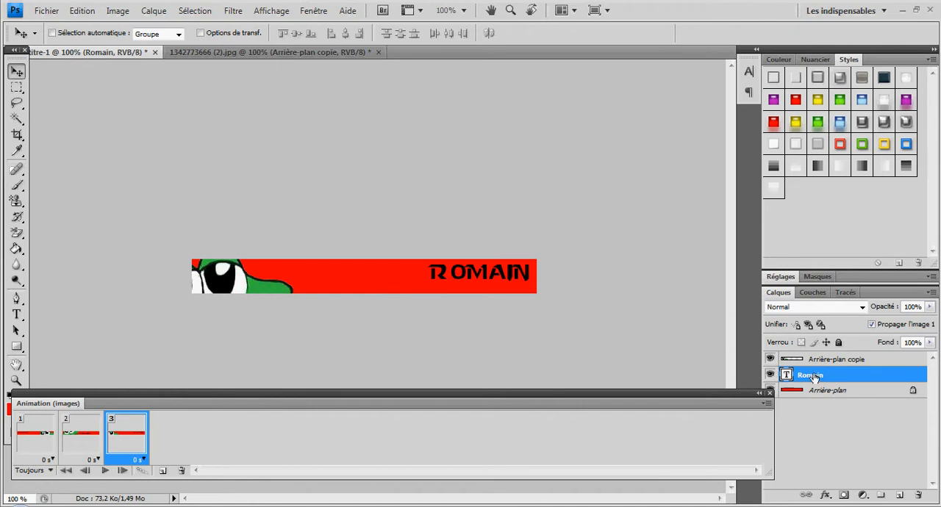
pyautogui.click(823, 364)
pyautogui.moveTo(237, 283); pyautogui.dragTo(342, 178)
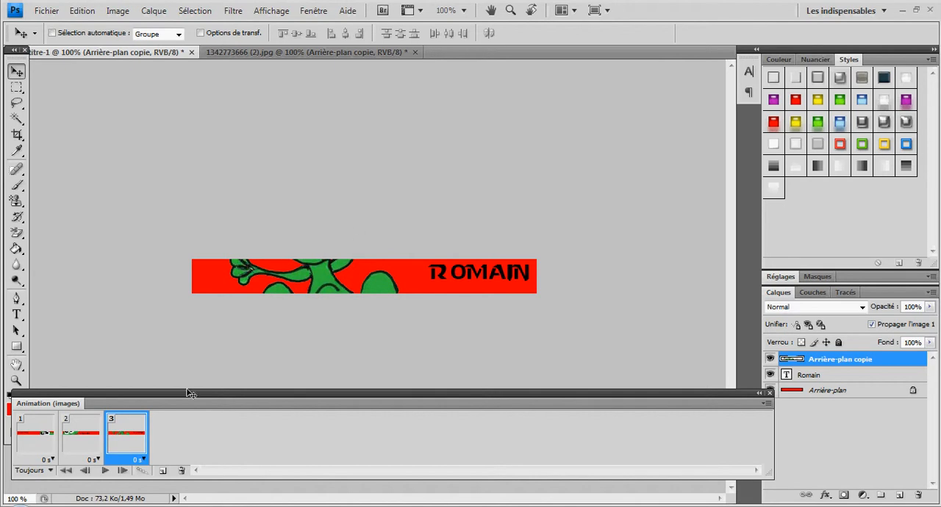
# Paste the copied frame after frame 3 as a fourth animation frame
pyautogui.click(766, 403)
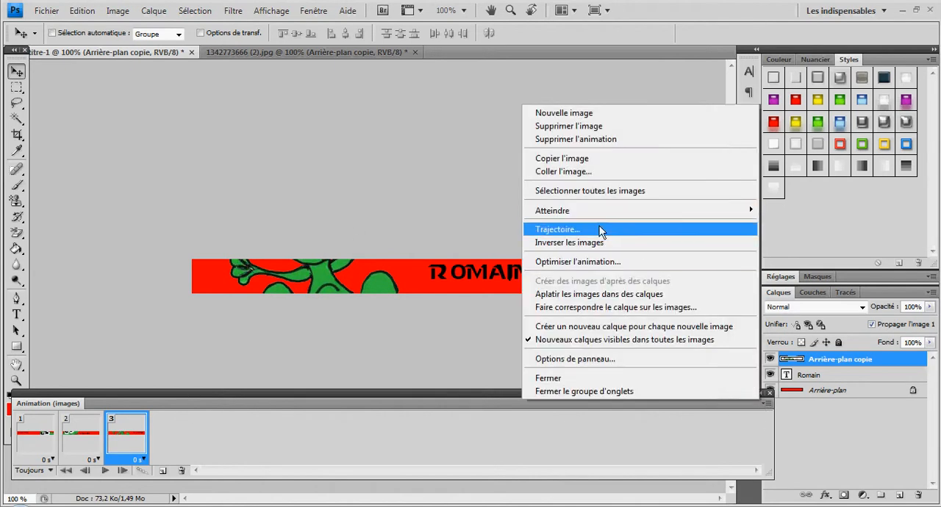
pyautogui.click(574, 172)
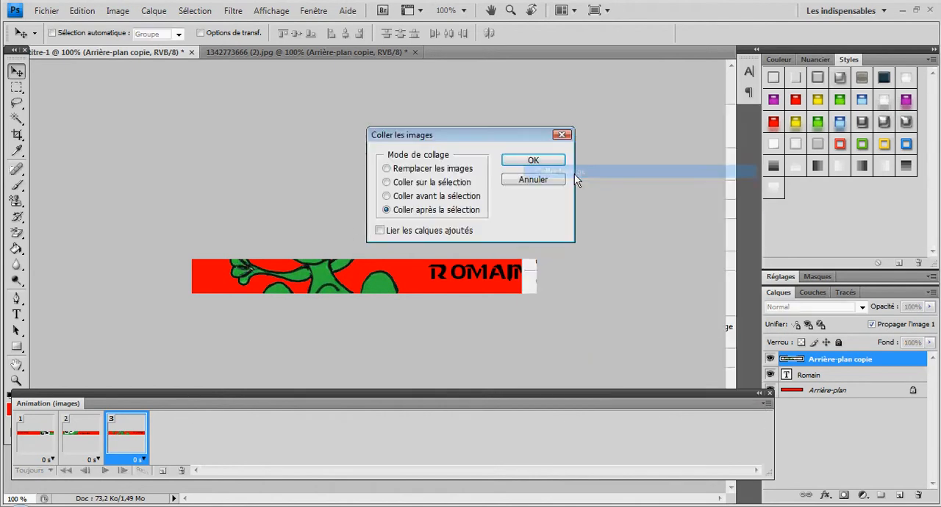
pyautogui.click(521, 163)
# In frame 4, move the frog out of the banner past its right end and the name text to the banner's middle
pyautogui.moveTo(441, 288); pyautogui.dragTo(699, 276)
pyautogui.click(813, 383)
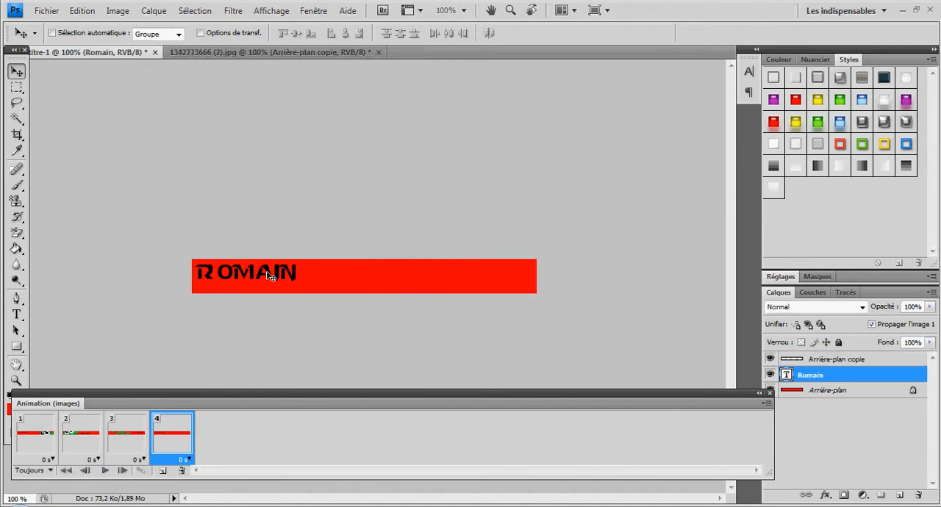
pyautogui.moveTo(269, 273); pyautogui.dragTo(374, 279)
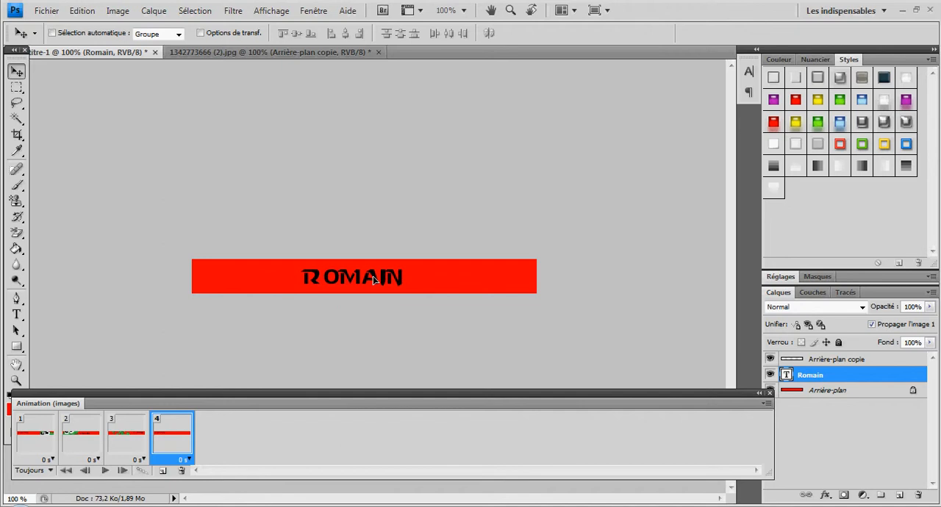
# Play the four-frame animation from frame 1, stop it and return to the first frame
pyautogui.click(55, 446)
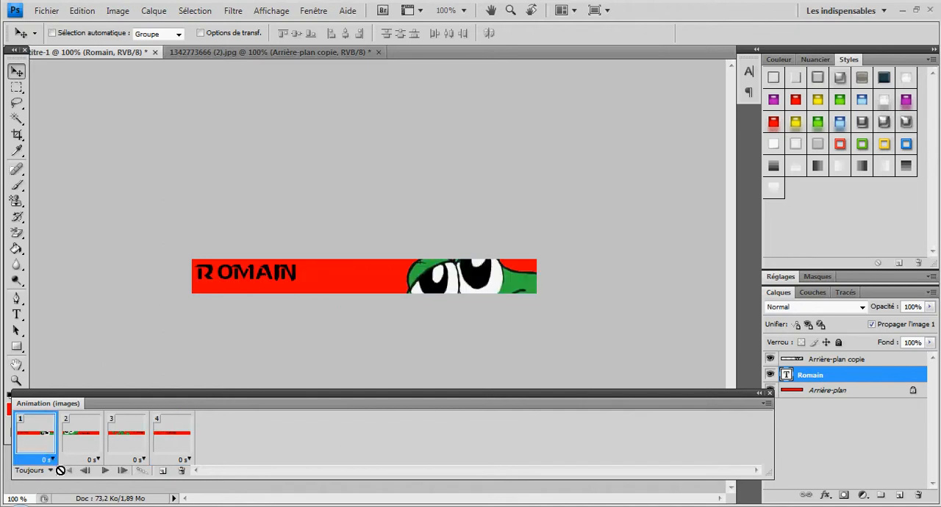
pyautogui.click(106, 472)
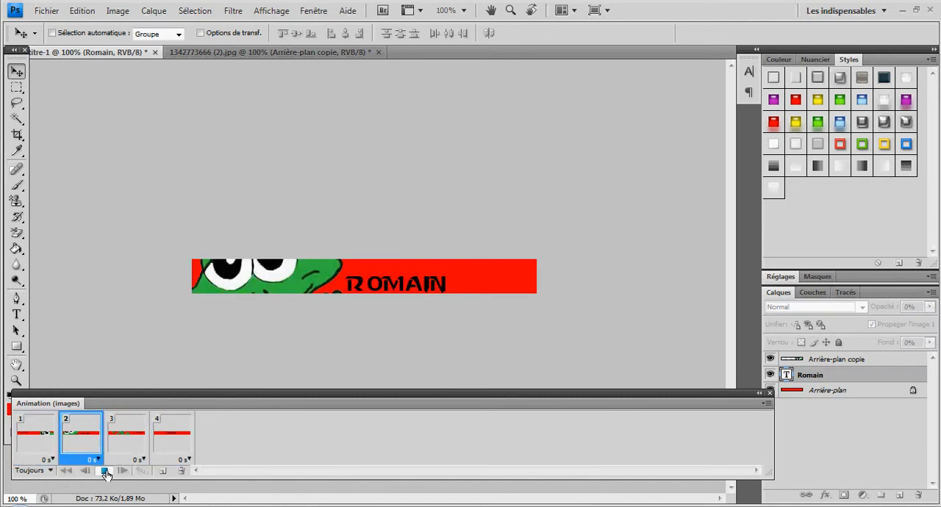
pyautogui.click(105, 471)
pyautogui.click(31, 440)
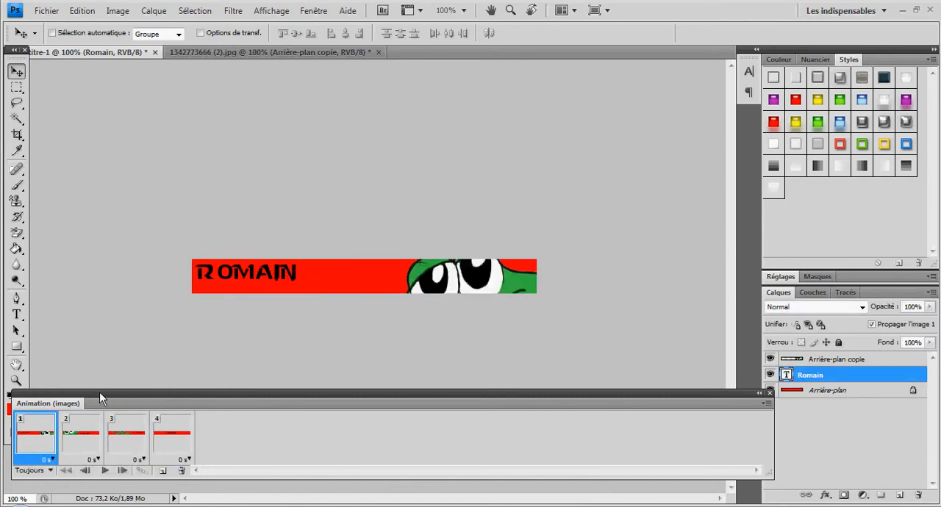
# Set the delay of each of the four animation frames to 1.0 second
pyautogui.click(48, 460)
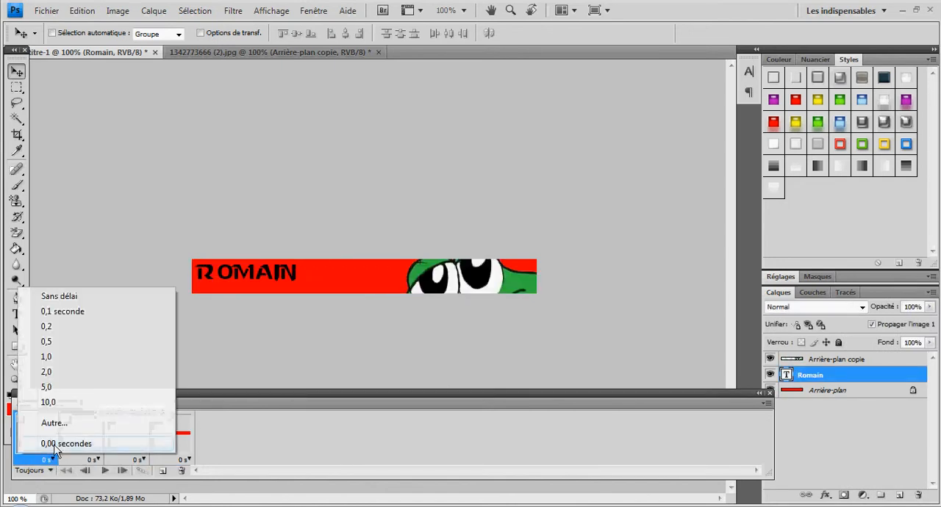
pyautogui.click(46, 356)
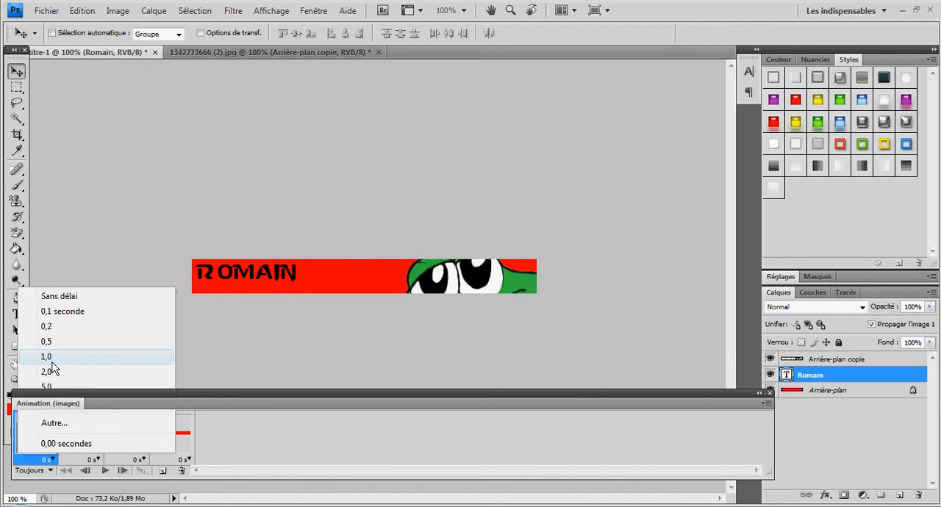
pyautogui.click(98, 460)
pyautogui.click(115, 358)
pyautogui.click(146, 438)
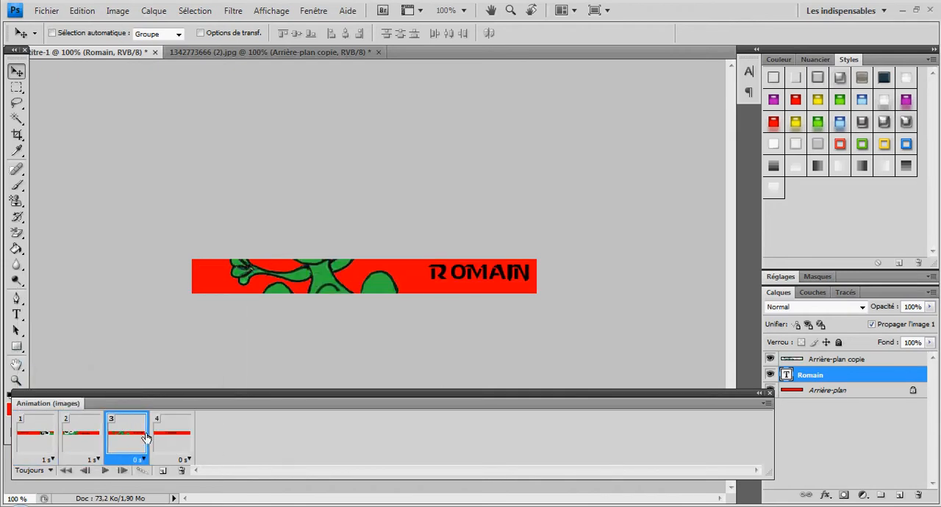
pyautogui.click(144, 461)
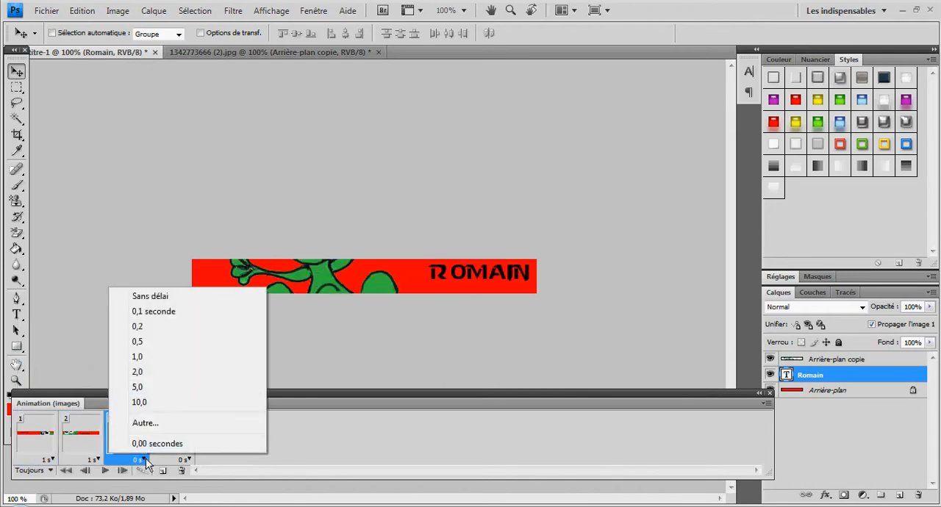
pyautogui.click(151, 357)
pyautogui.click(185, 458)
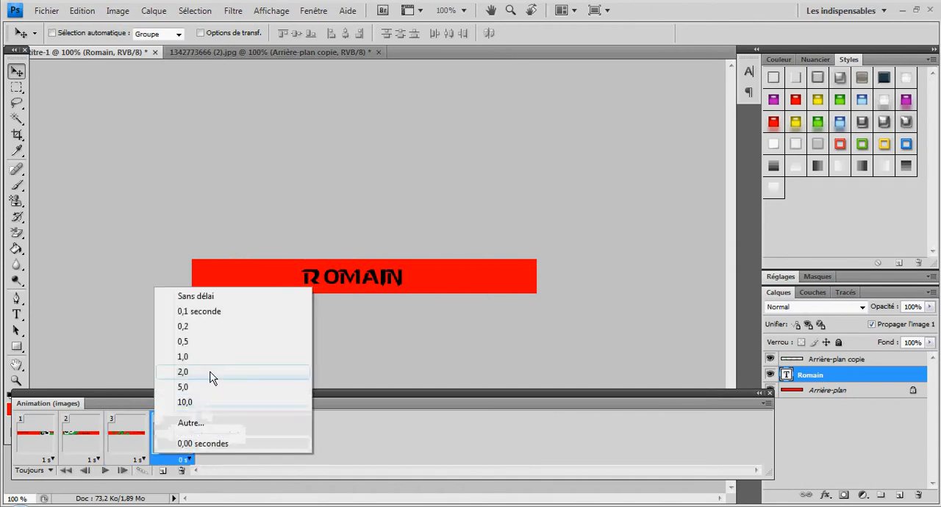
pyautogui.click(205, 359)
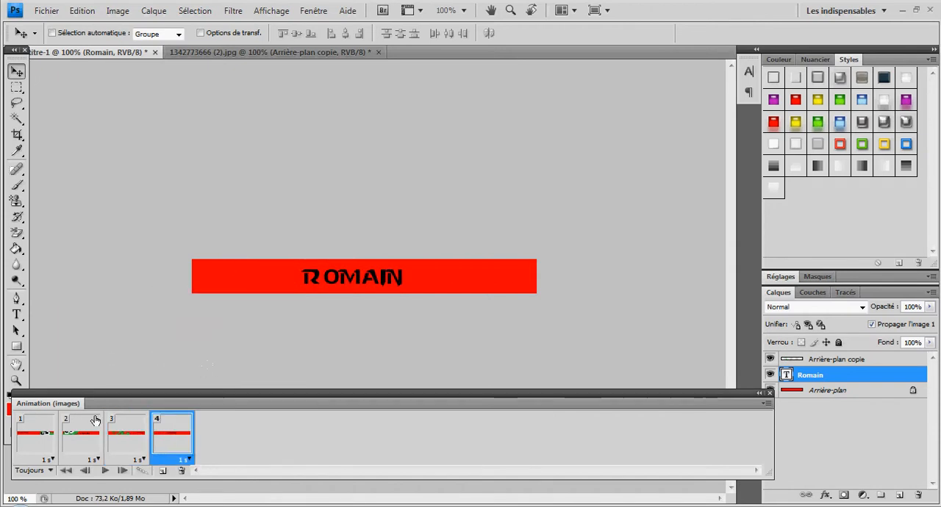
# Preview the animation with its one-second delays from frame 1, and stop playback
pyautogui.click(33, 443)
pyautogui.click(105, 471)
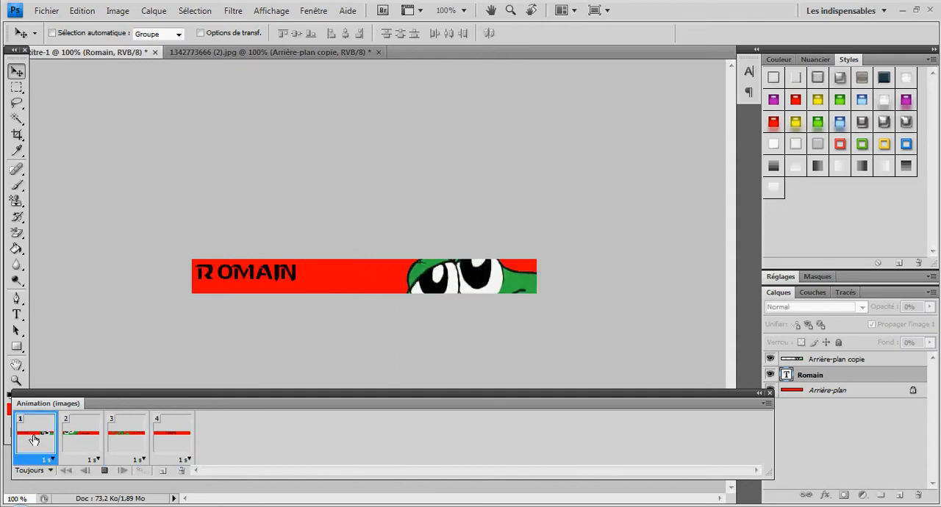
pyautogui.click(104, 470)
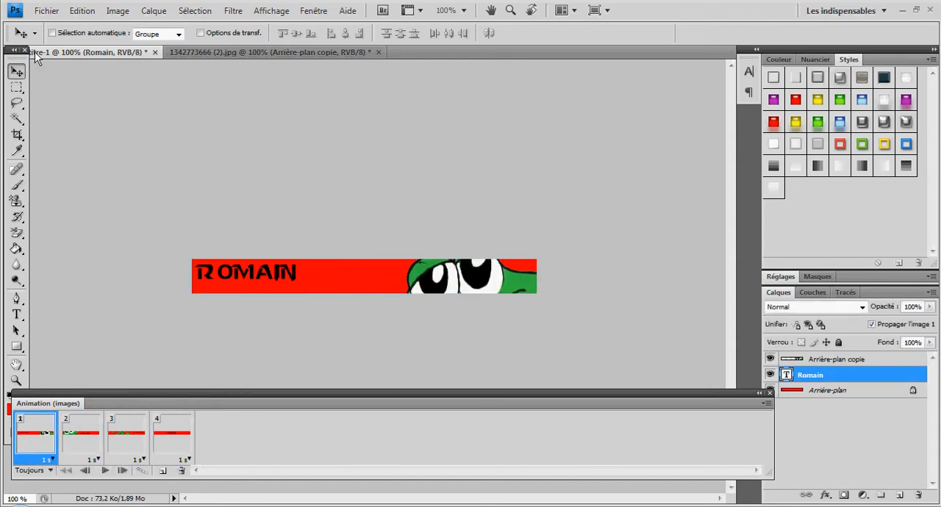
# Save the banner for web and devices as an animated GIF named tuts1 on the desktop
pyautogui.click(45, 10)
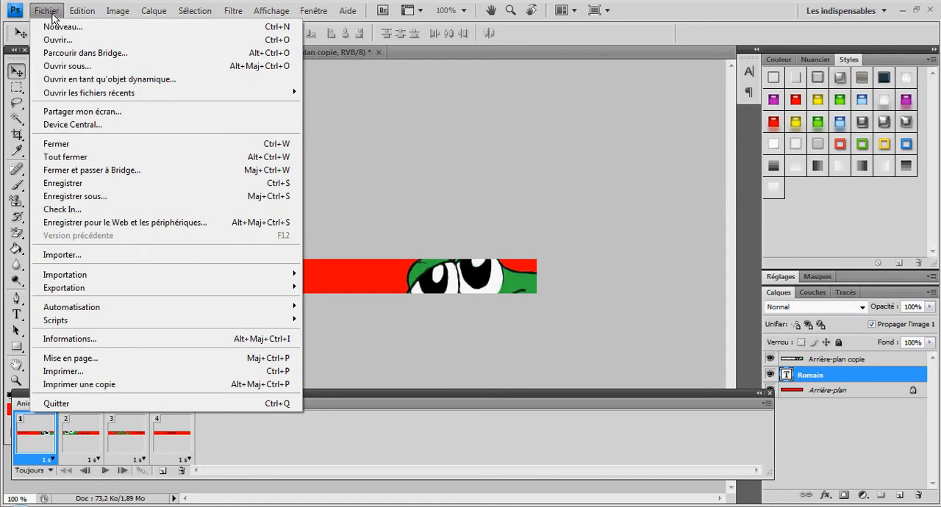
pyautogui.click(152, 230)
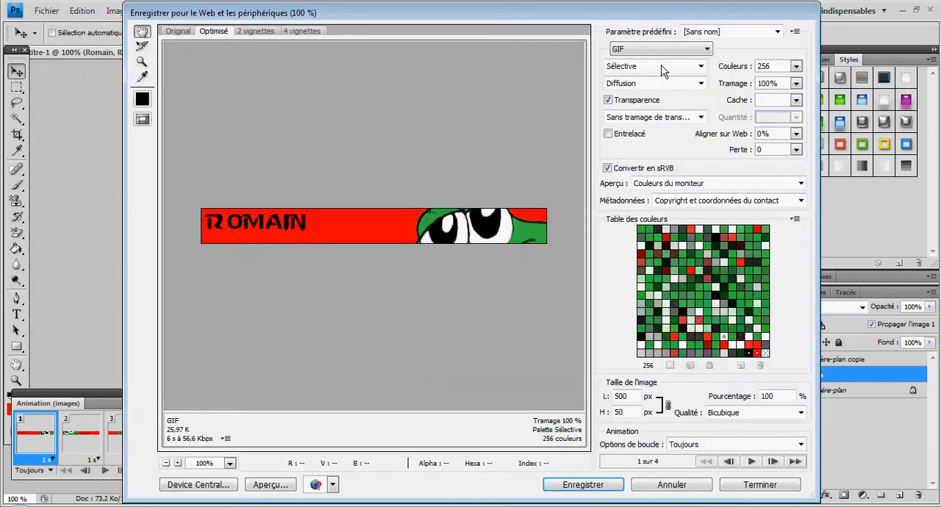
pyautogui.click(594, 487)
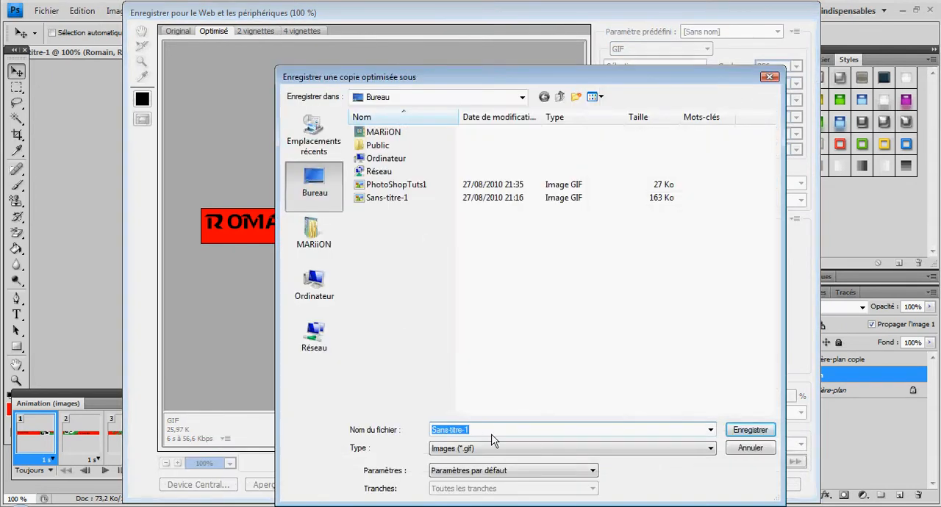
pyautogui.write('tuts1')
pyautogui.click(750, 430)
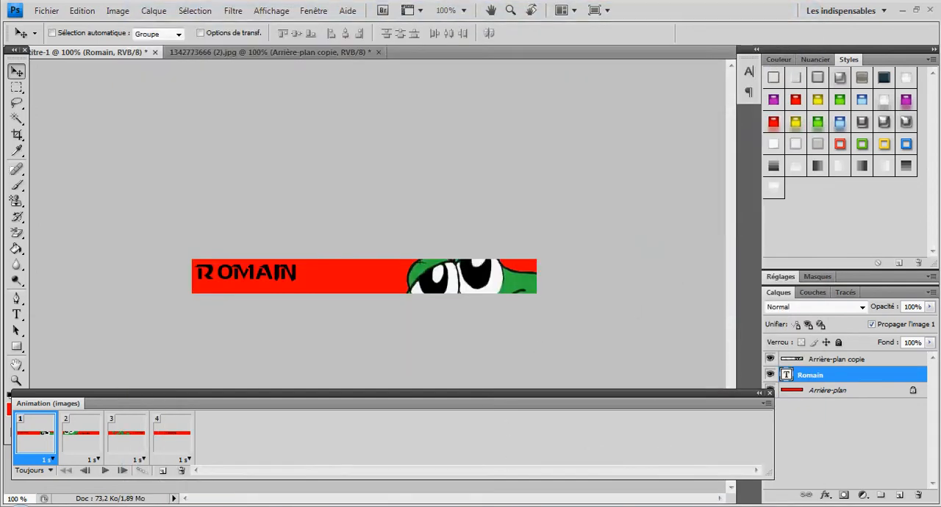
# Switch to the web browser and open tuts1.gif from the desktop in a maximized window to check the animation
pyautogui.click(294, 505)
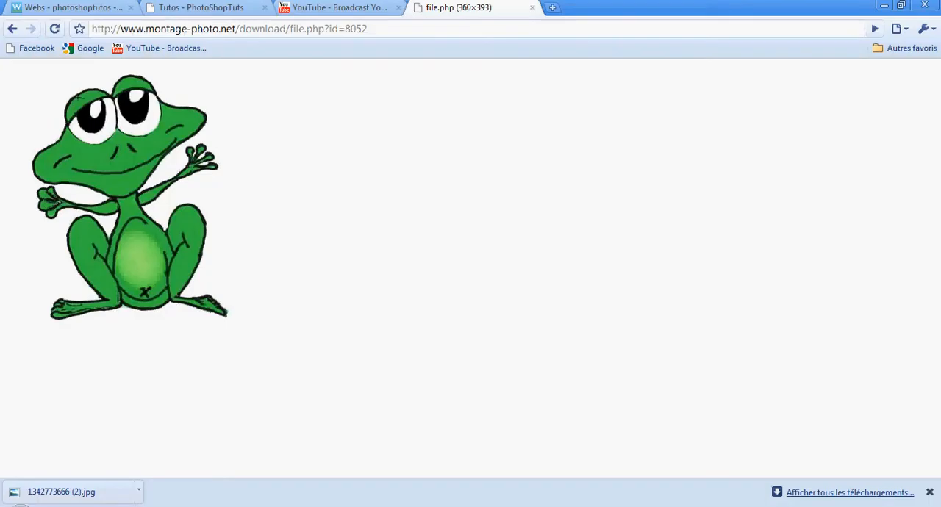
pyautogui.click(902, 6)
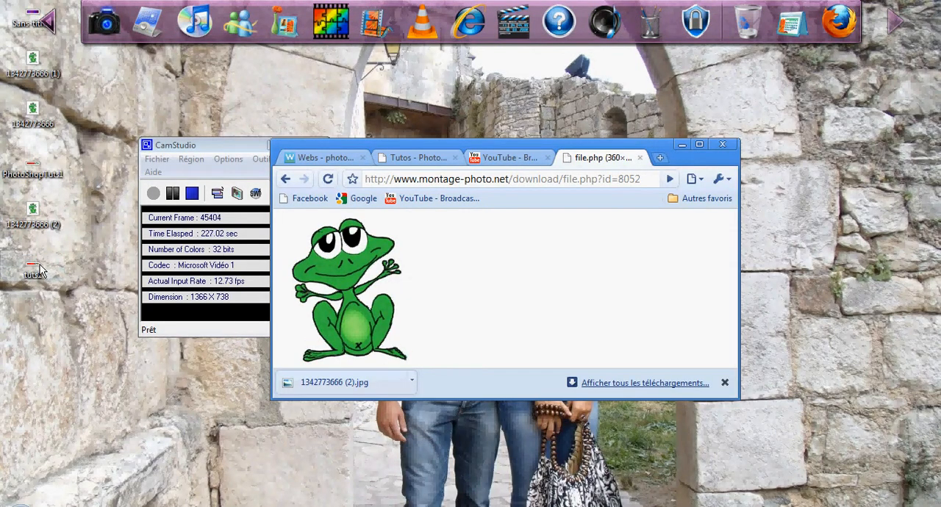
pyautogui.moveTo(39, 270); pyautogui.dragTo(667, 163)
pyautogui.doubleClick(668, 144)
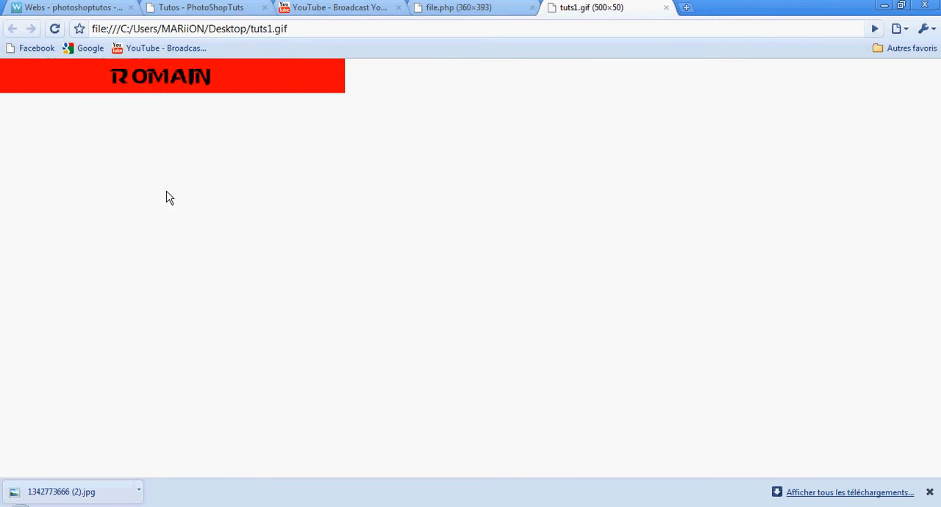
# Close the tuts1.gif preview, show the PhotoShopTuts website and dismiss the browser's downloads bar
pyautogui.click(665, 7)
pyautogui.click(205, 9)
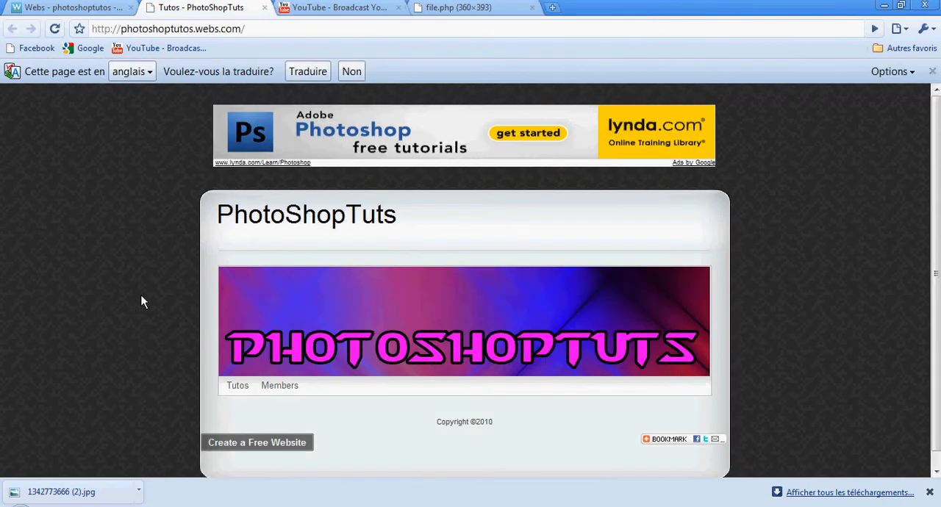
pyautogui.click(929, 492)
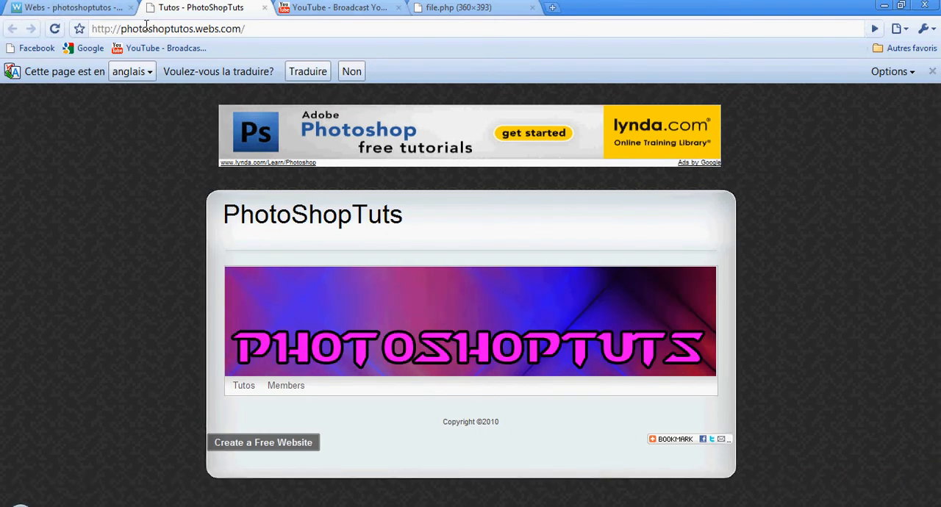